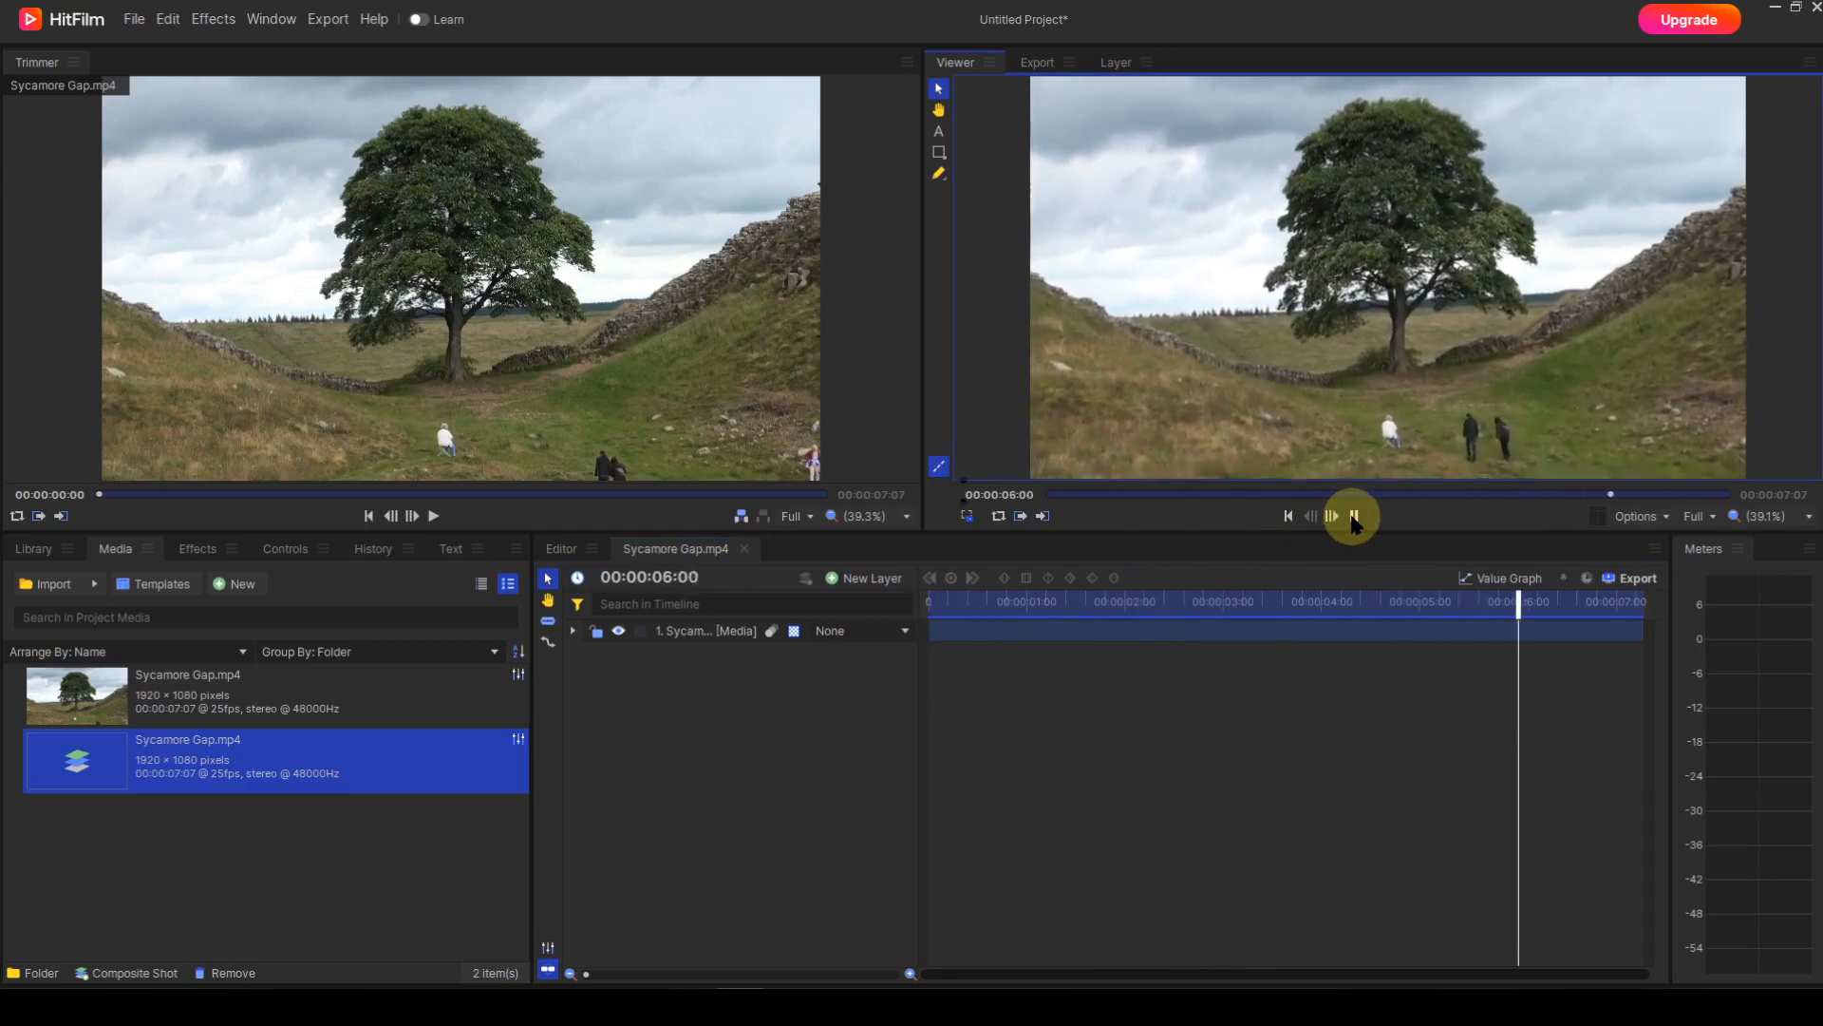
Pause playback, return to the first frame, and select the 1. Sycamore Gap layer.
left_click(1354, 517)
left_click(1289, 516)
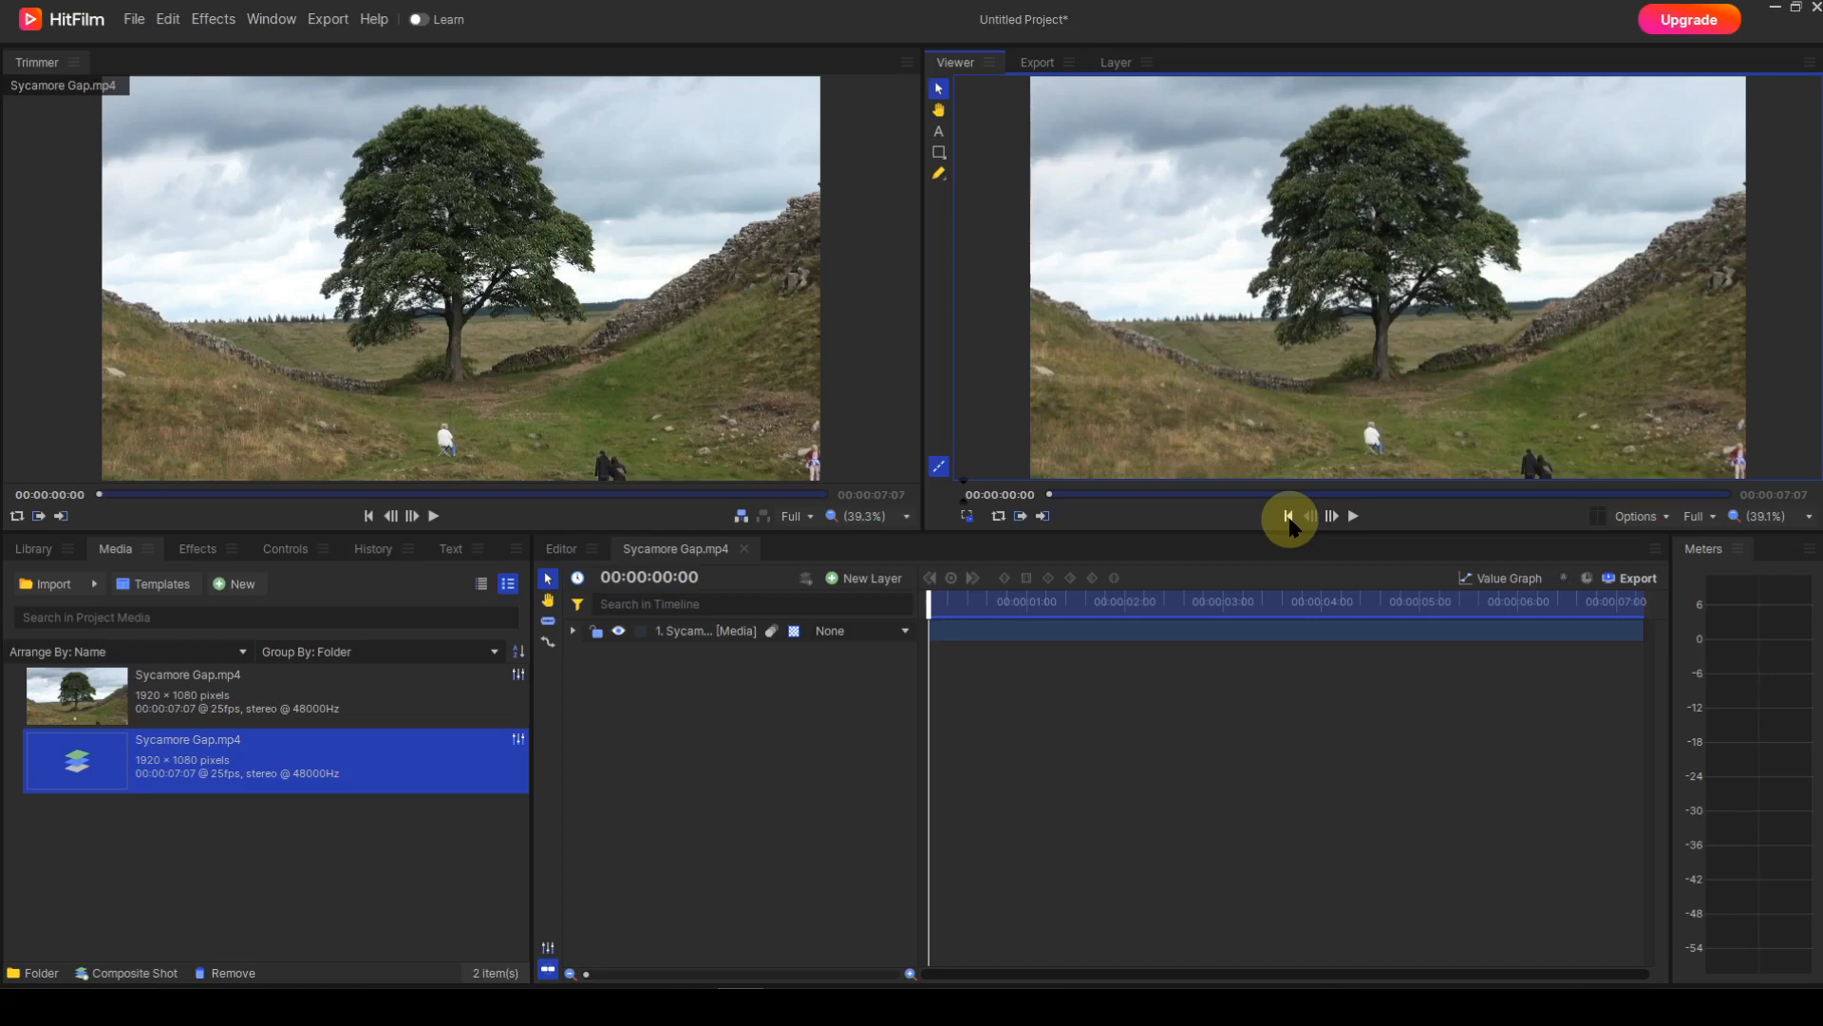
left_click_drag(1046, 495, 1026, 546)
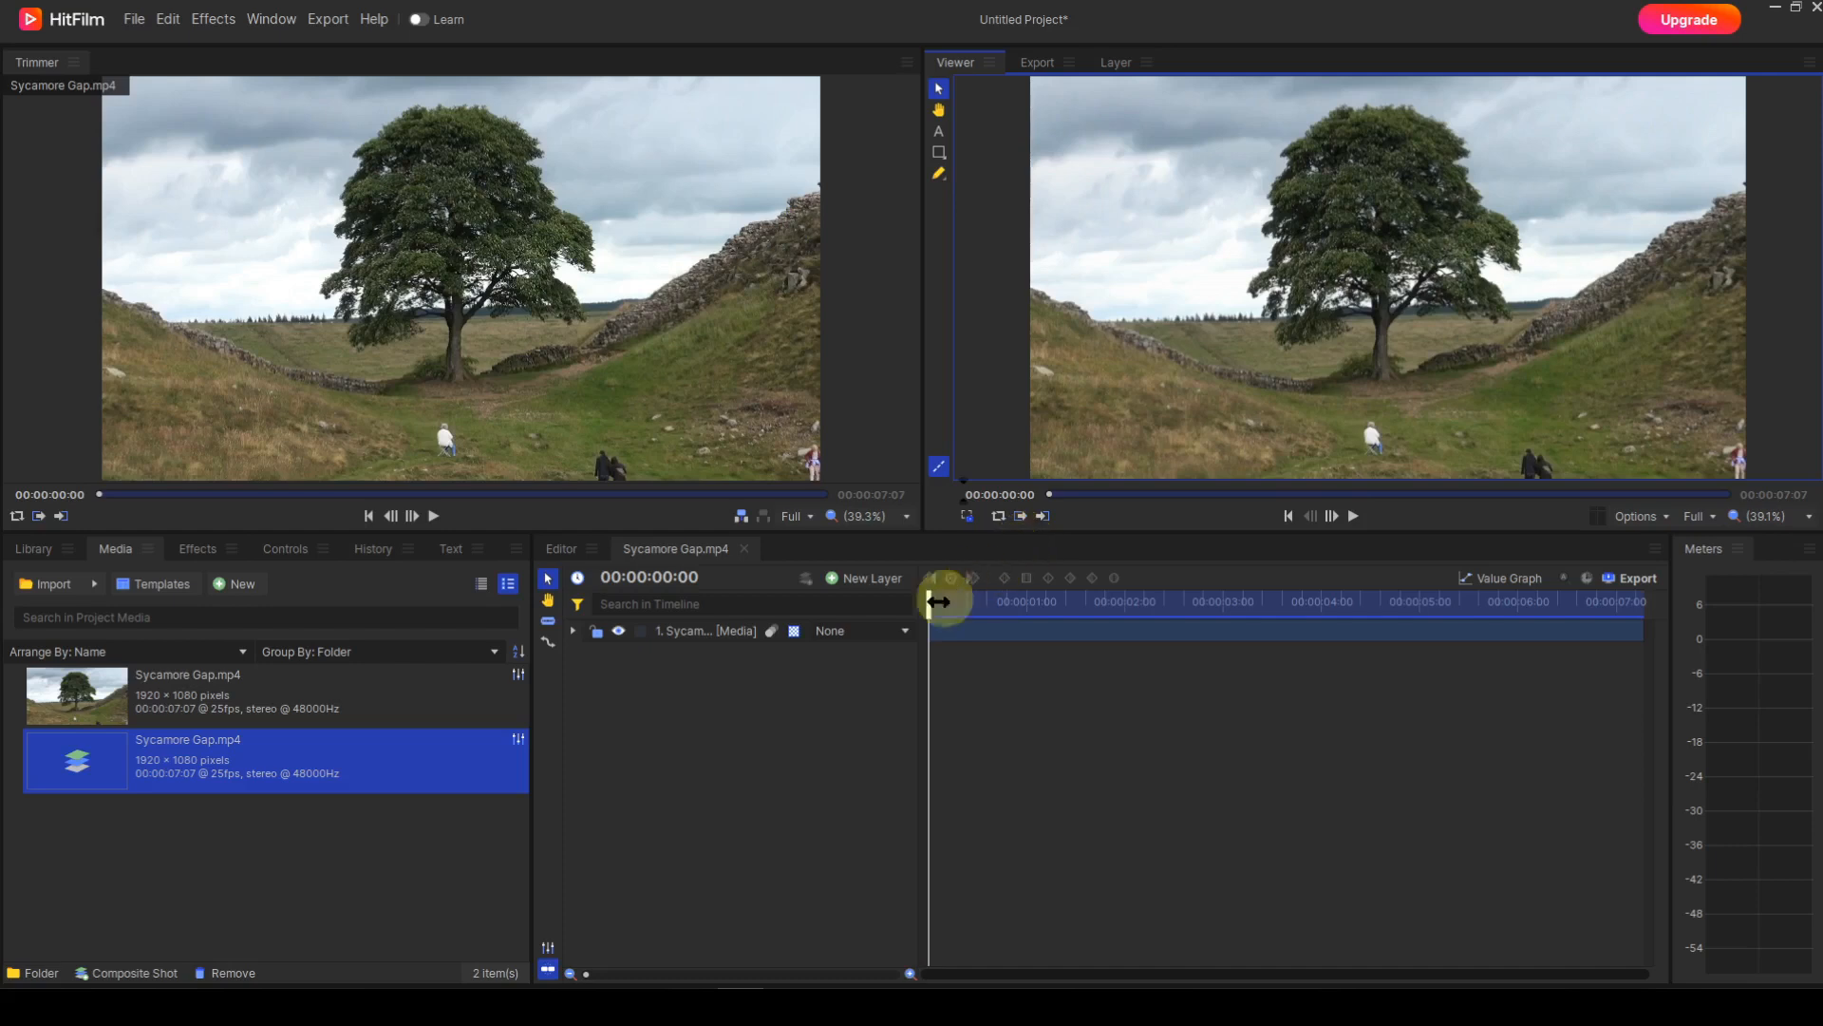
left_click(707, 632)
Add a Tracker under the Sycamore Gap layer's Tracks and widen the Track panel.
left_click(573, 630)
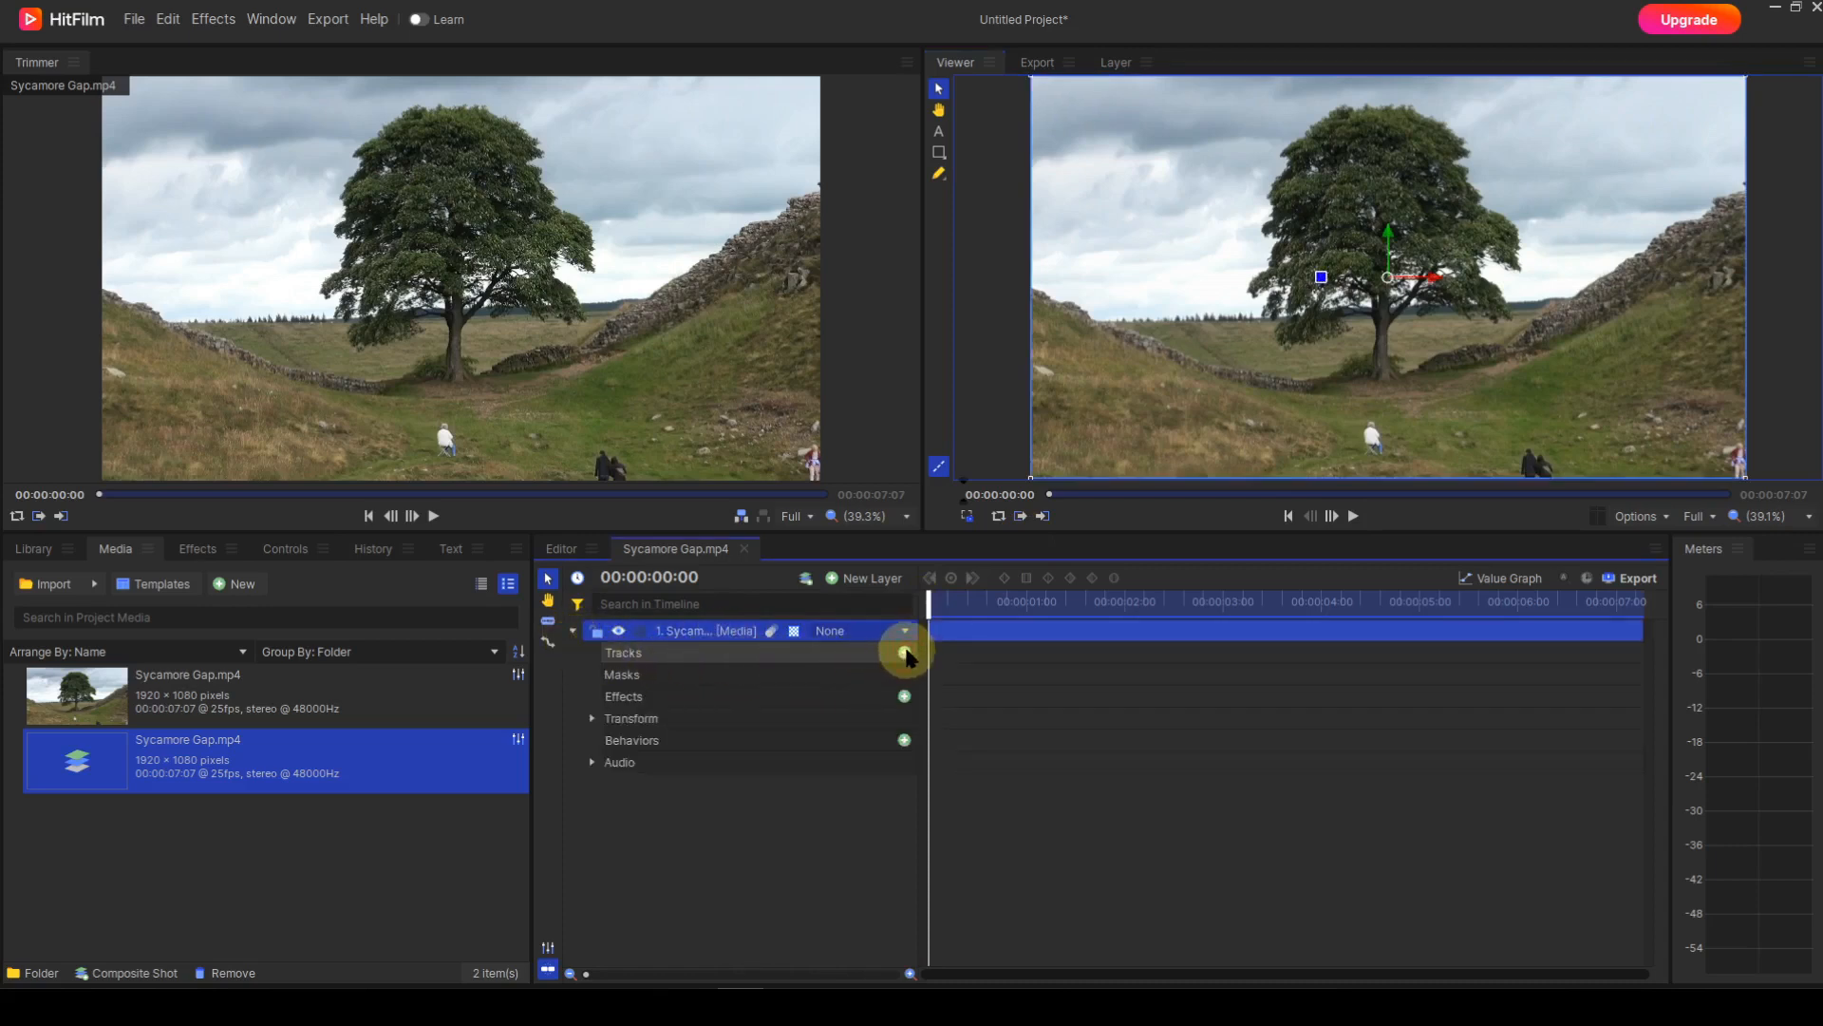
left_click(904, 652)
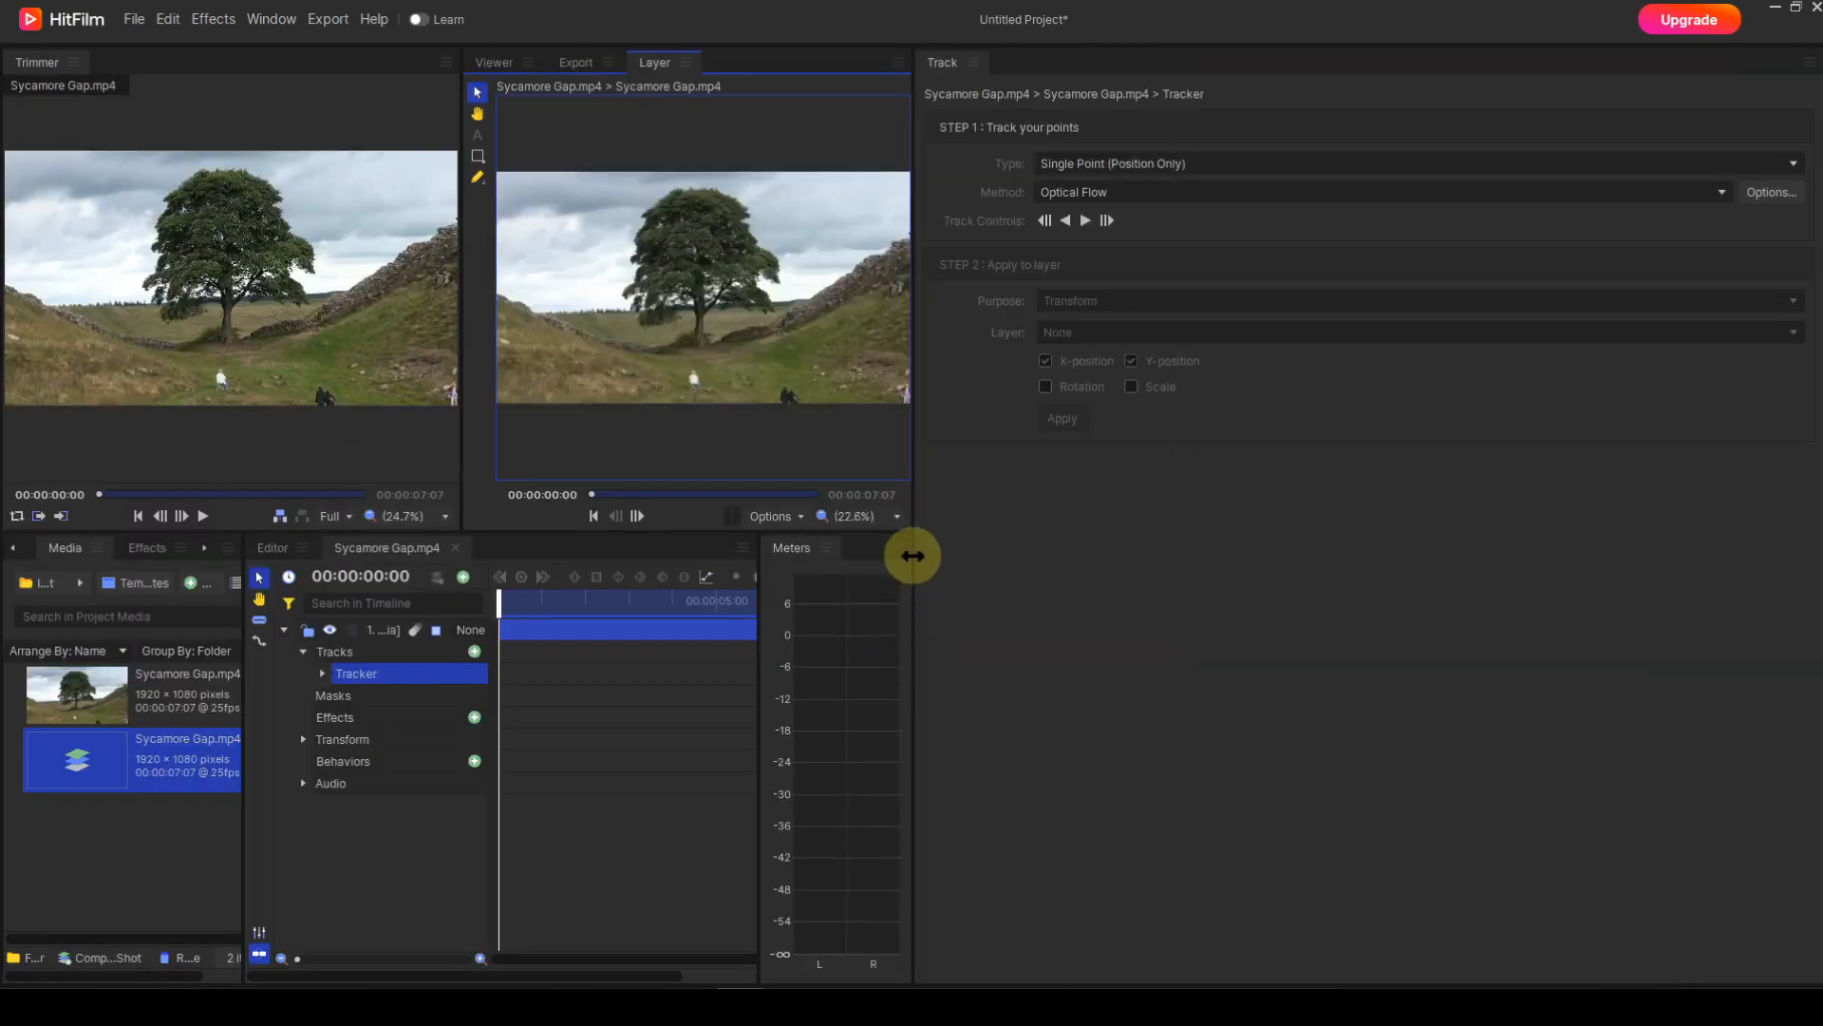
left_click_drag(912, 558, 1253, 561)
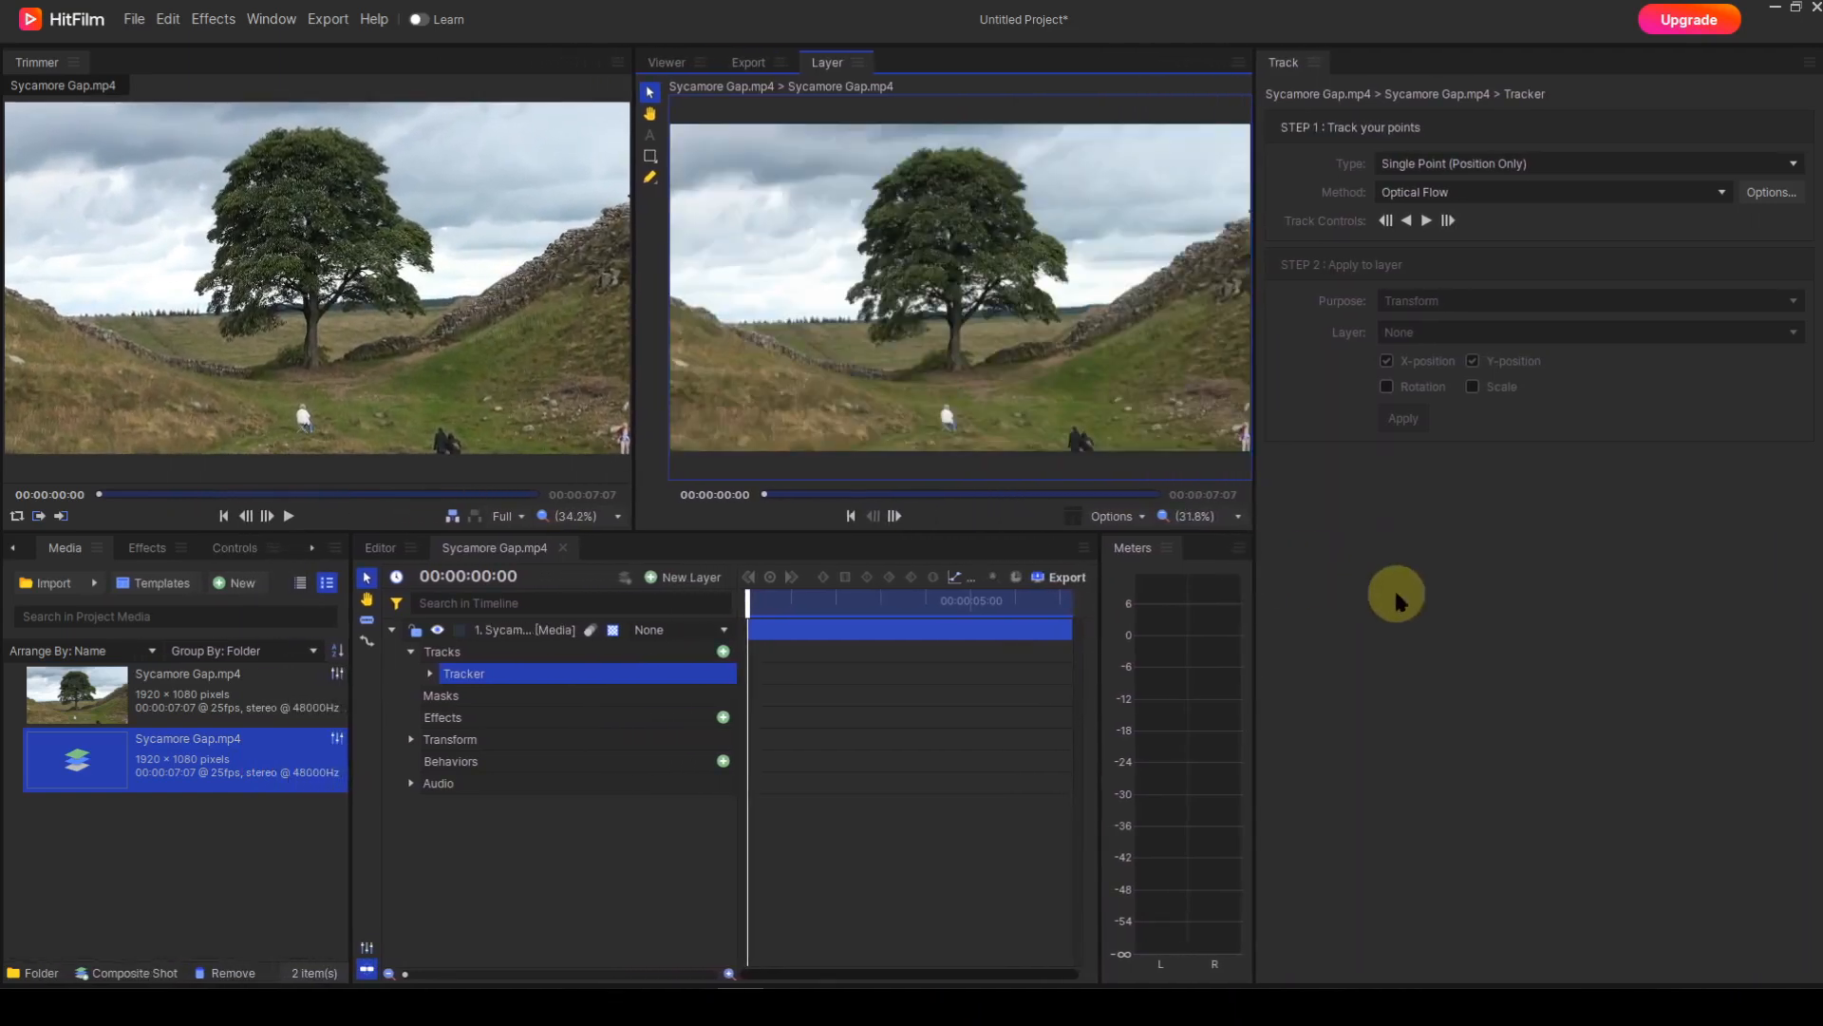
Switch the tracker to Double Points (Position/Scale/Rotation) and expand it to show both tracking points.
left_click(1794, 165)
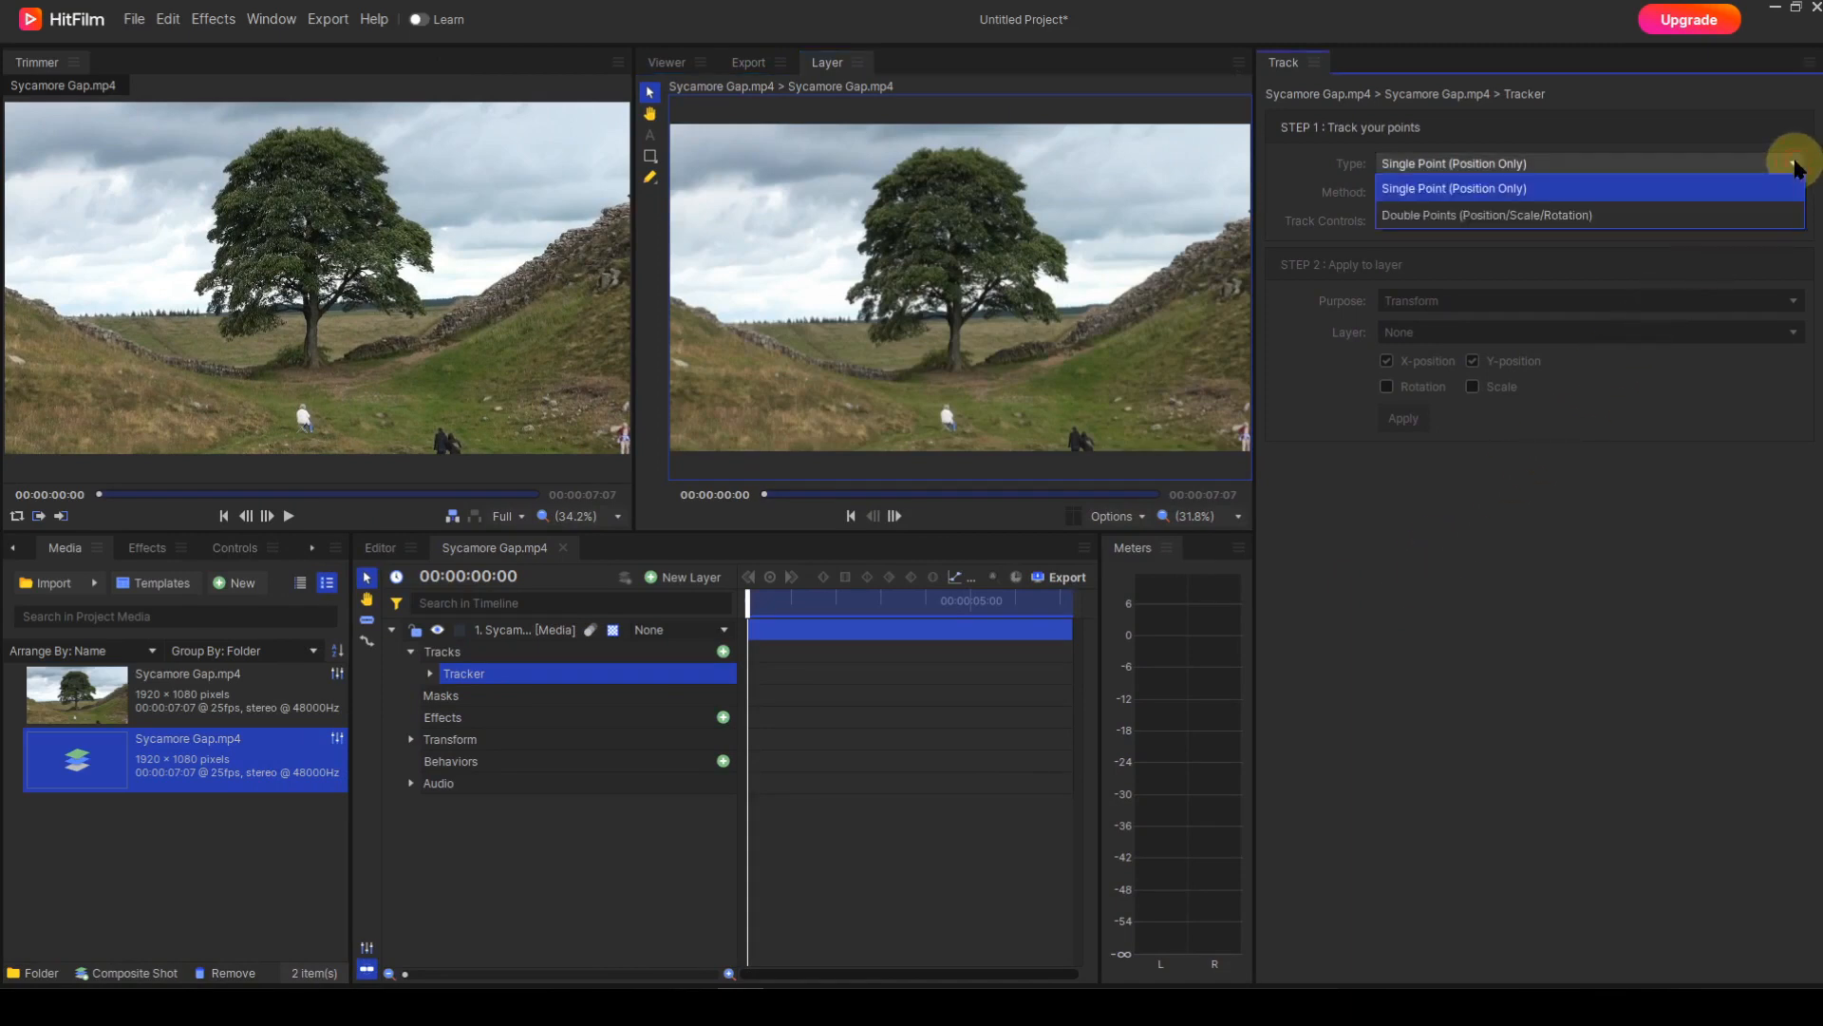
left_click(1641, 216)
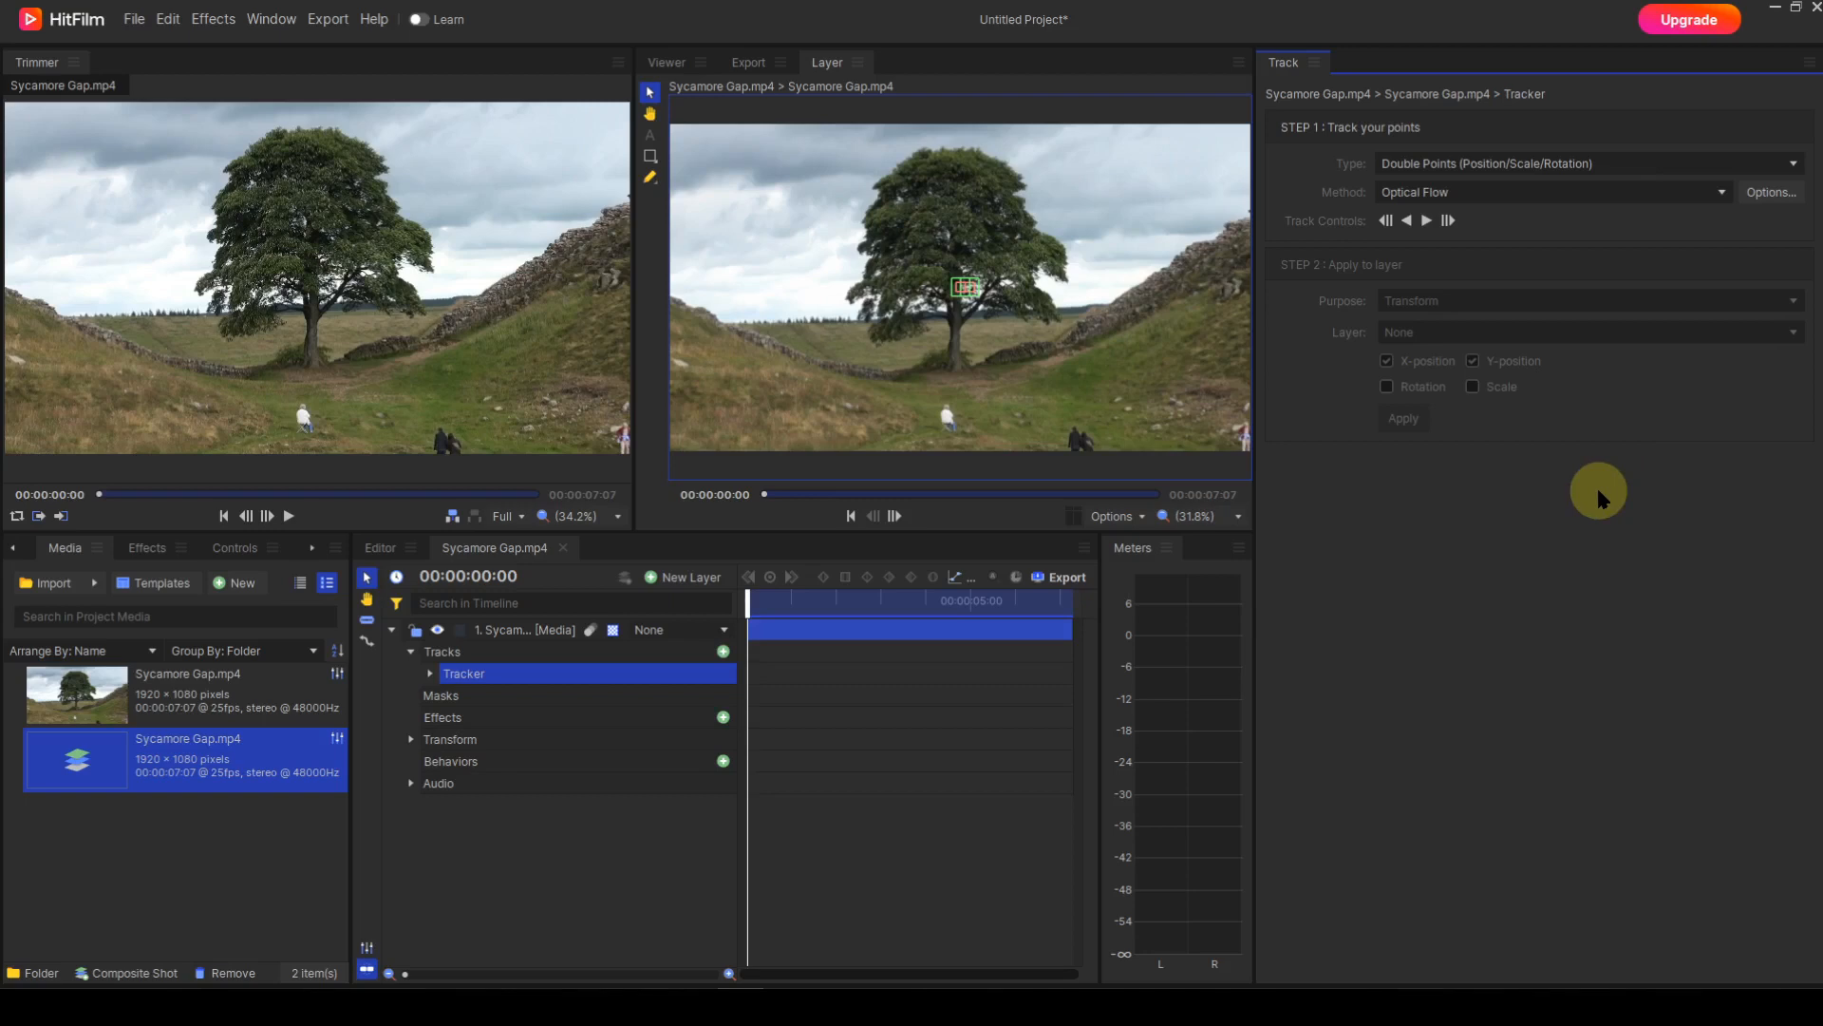
left_click(427, 671)
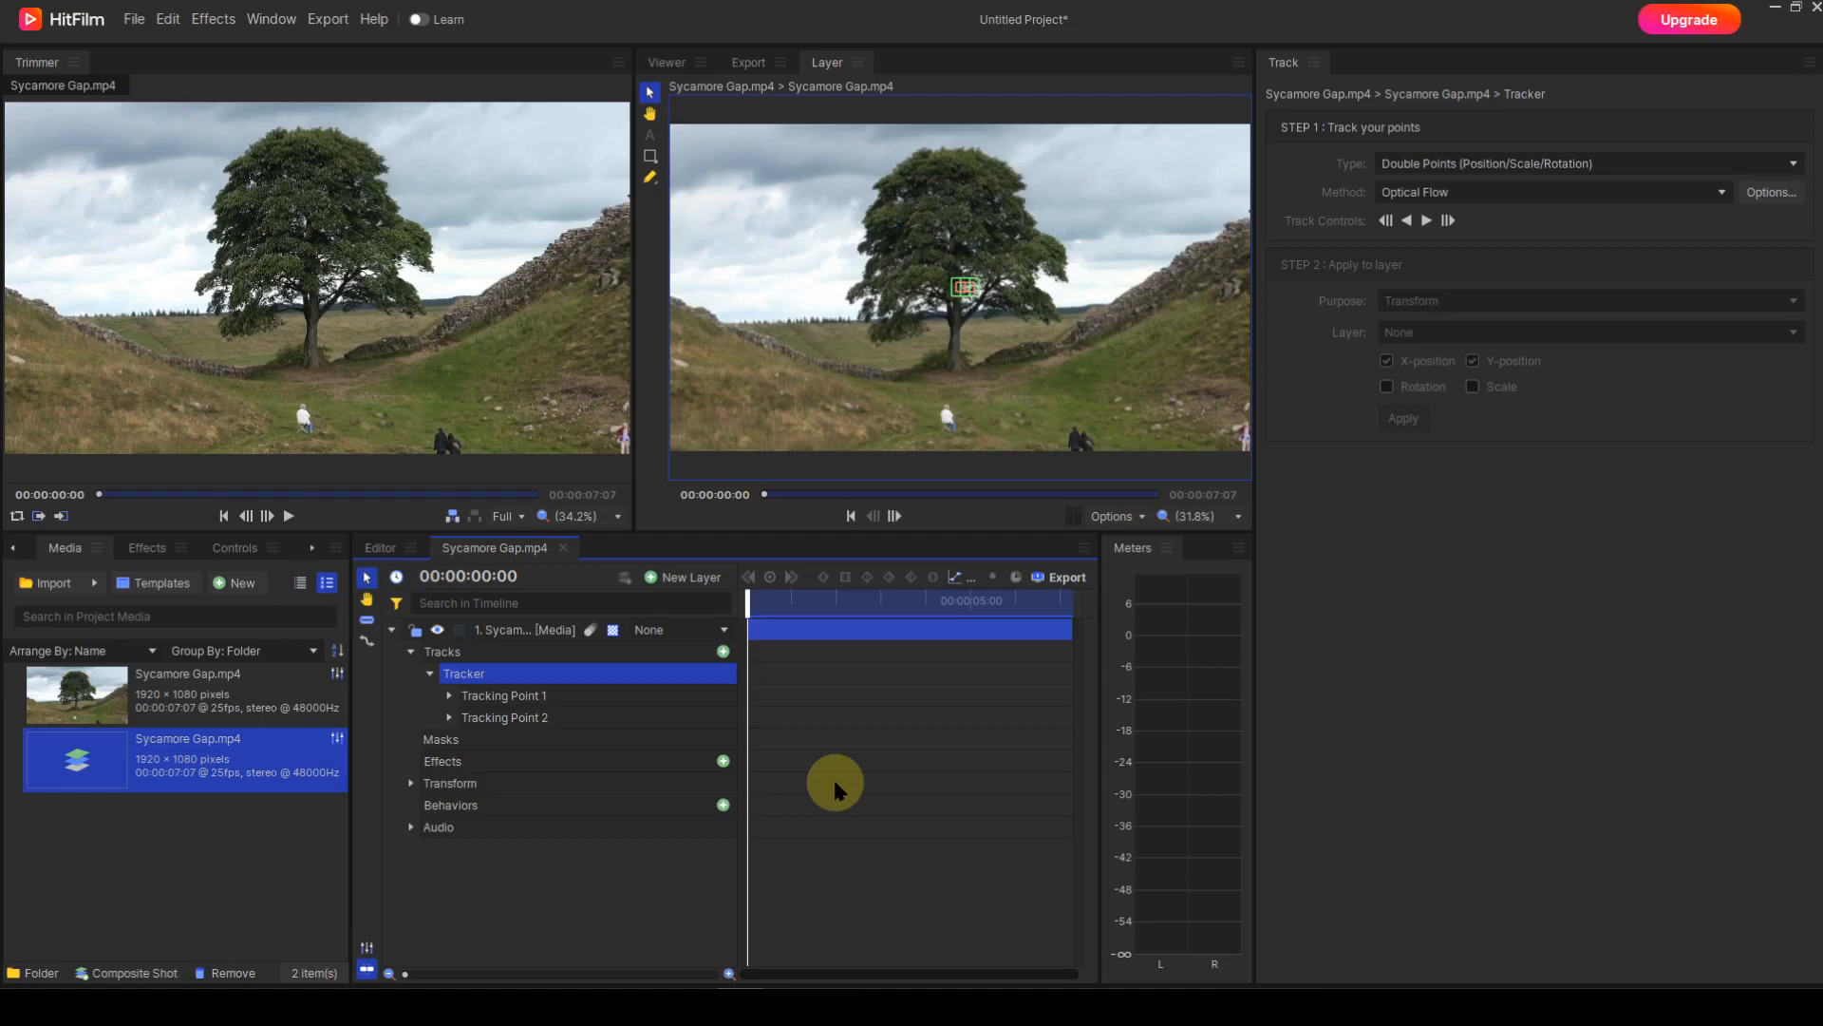
Zoom into the Layer viewer and place Tracking Point 1 on the left of the tree.
scroll(978, 367, "up", 4)
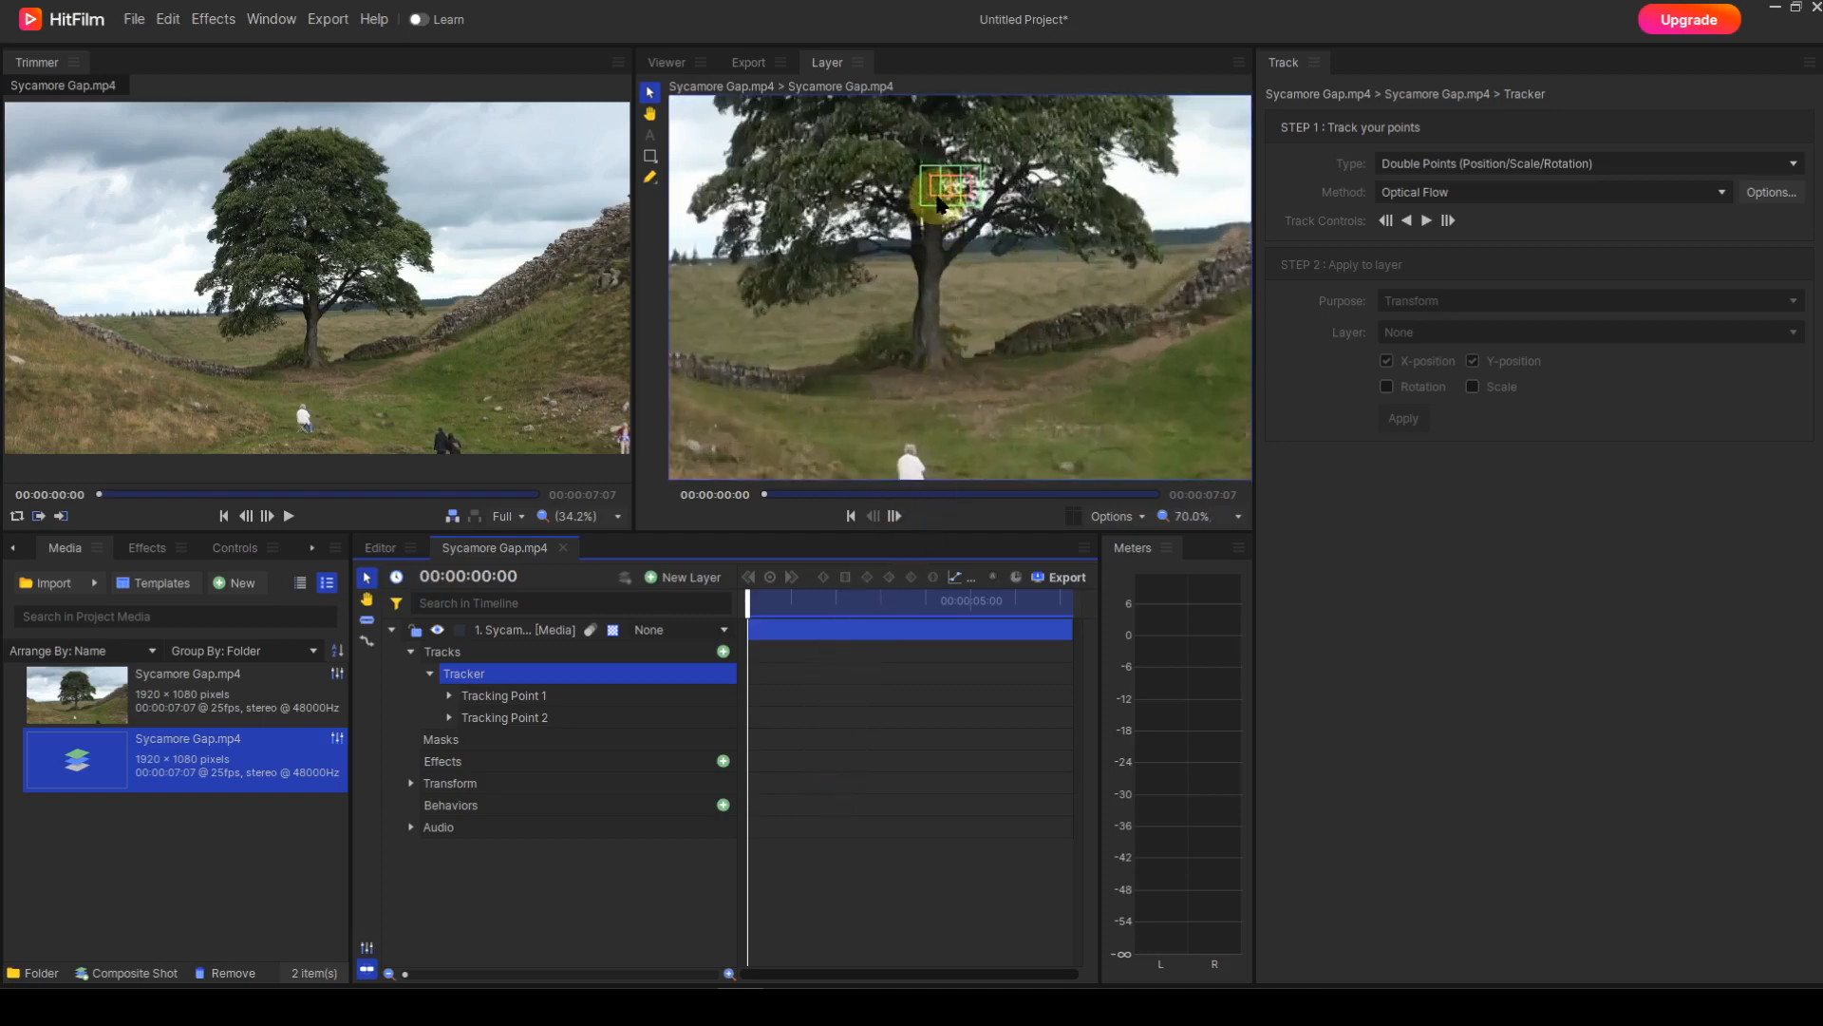
left_click_drag(937, 197, 803, 345)
key("h")
key("v")
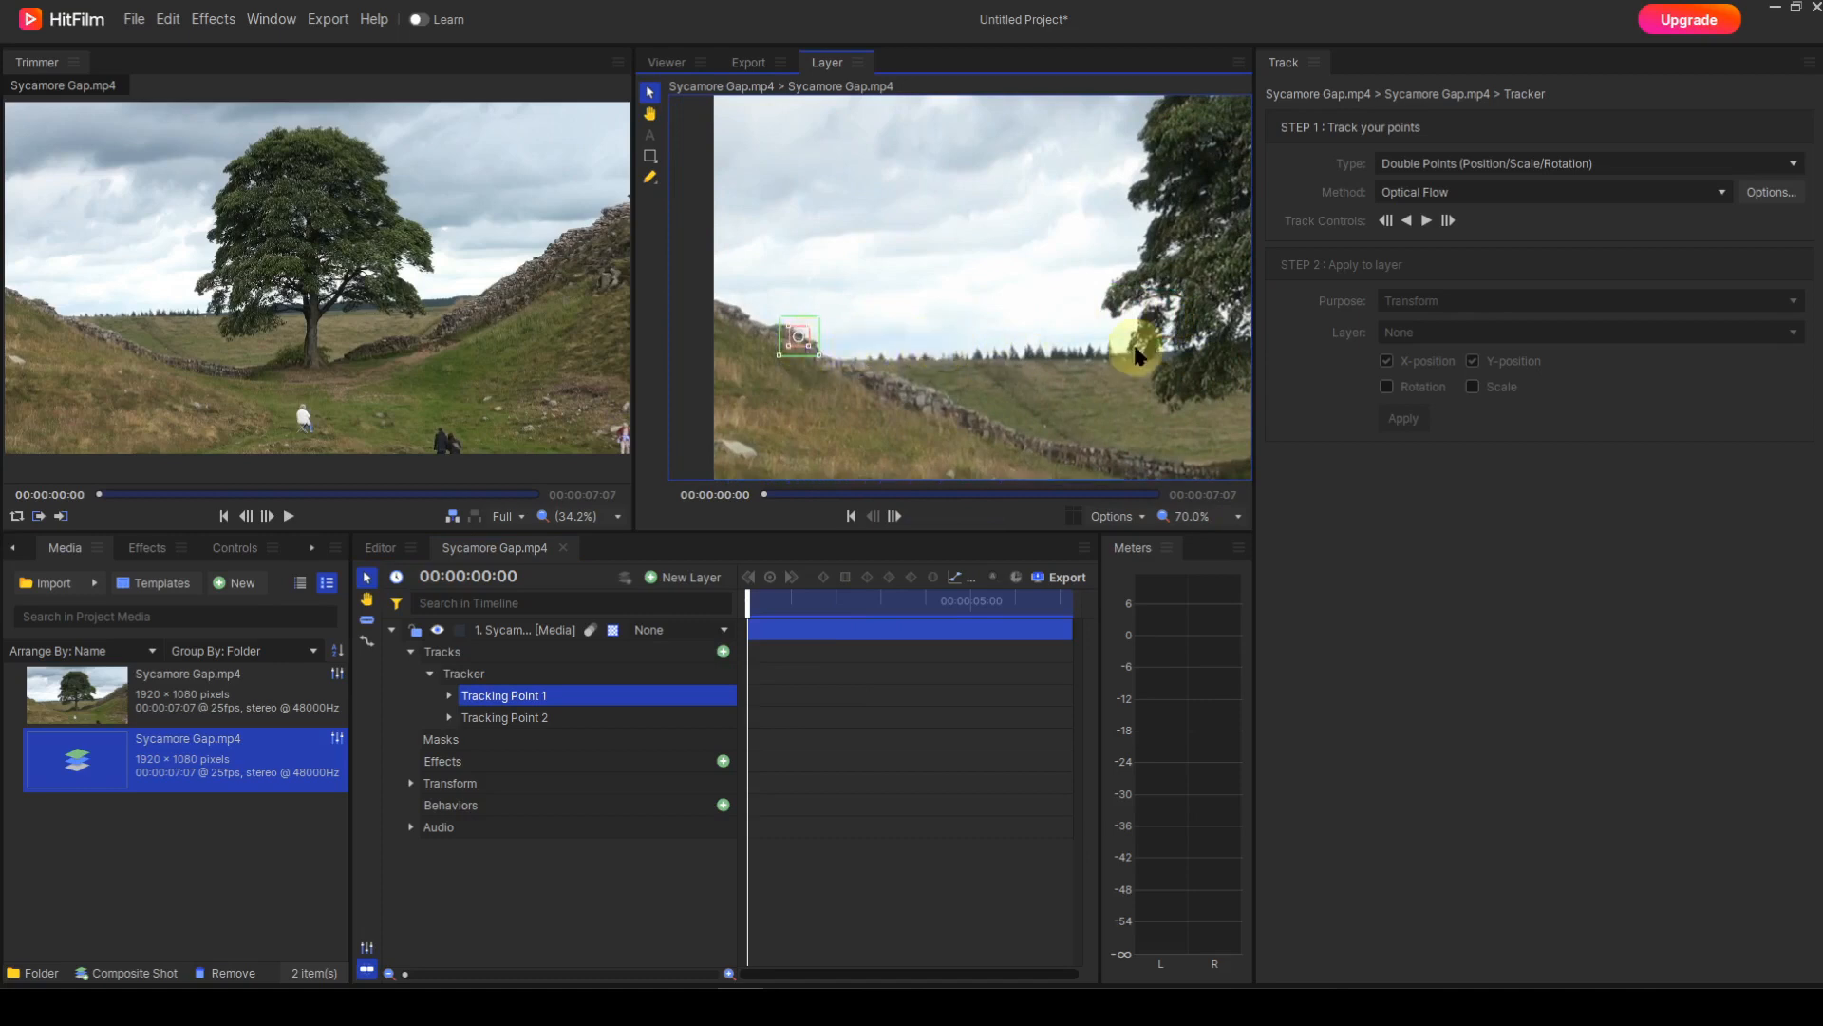
Pan across the scene and drag Tracking Point 2 to the right of the tree.
key("h")
left_click_drag(1140, 342, 1018, 327)
key("v")
left_click_drag(1160, 342, 883, 354)
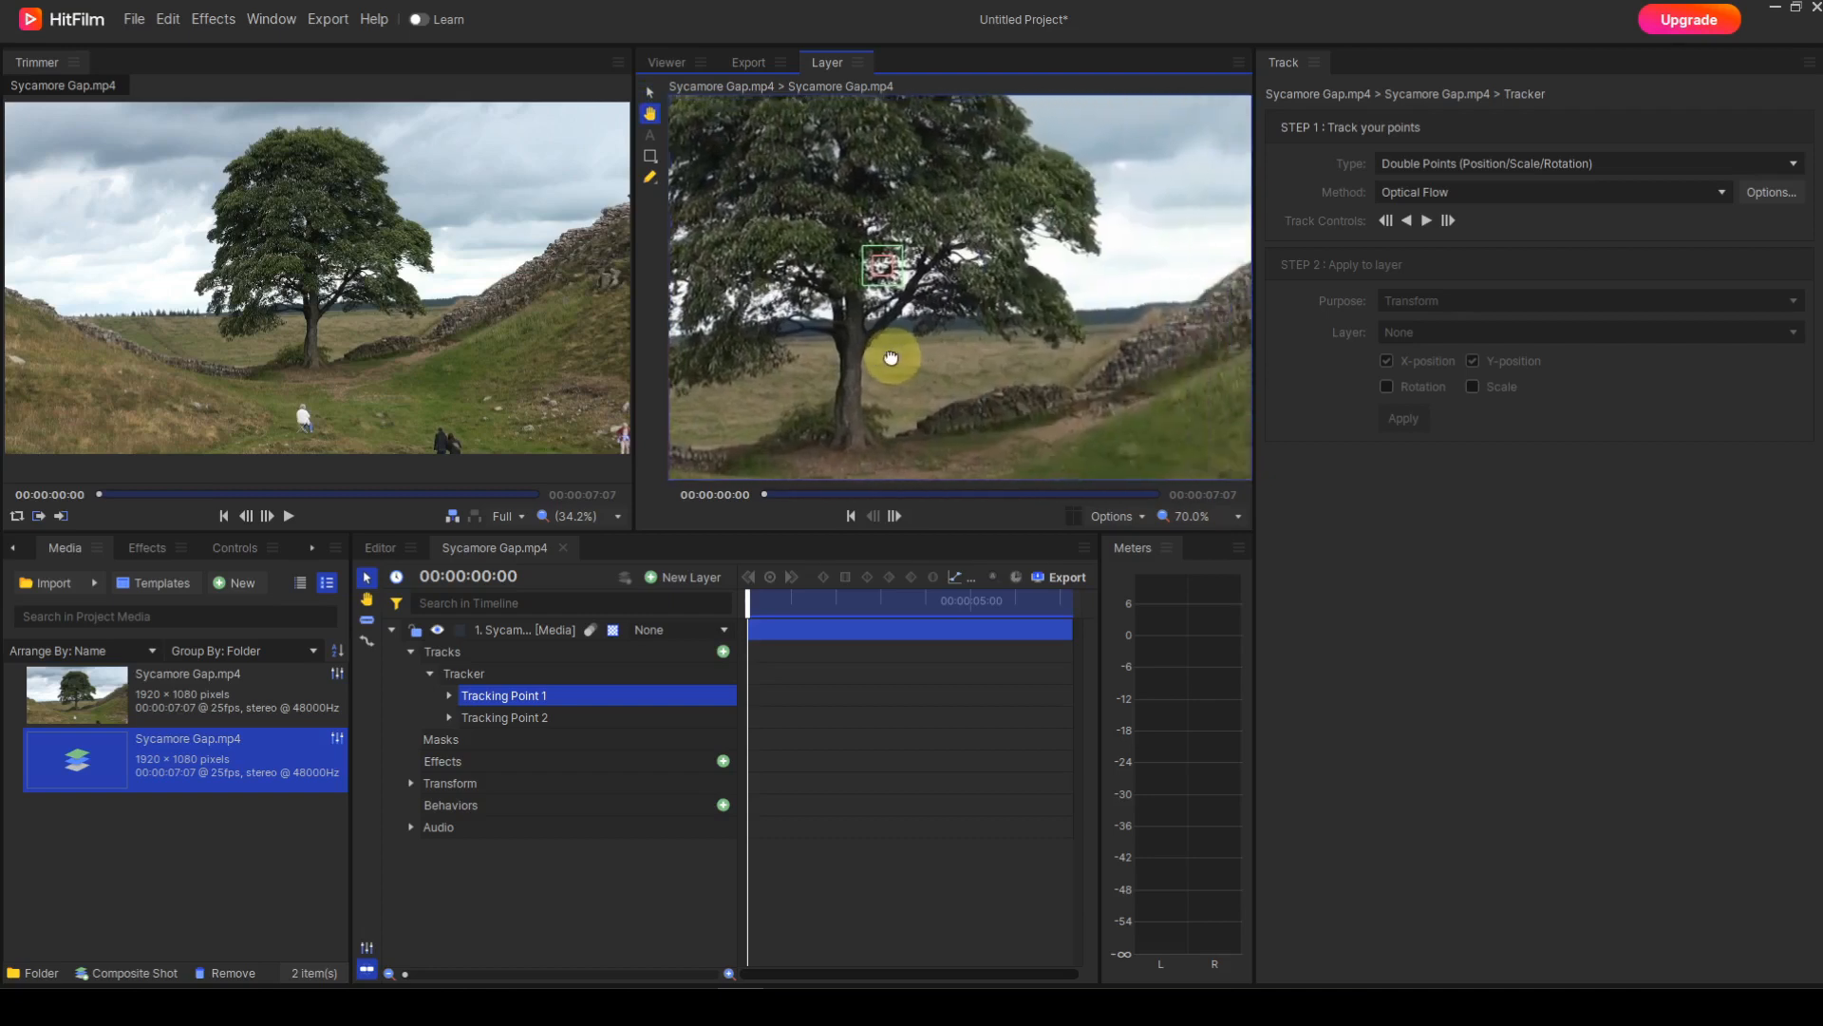
left_click_drag(1054, 354, 928, 366)
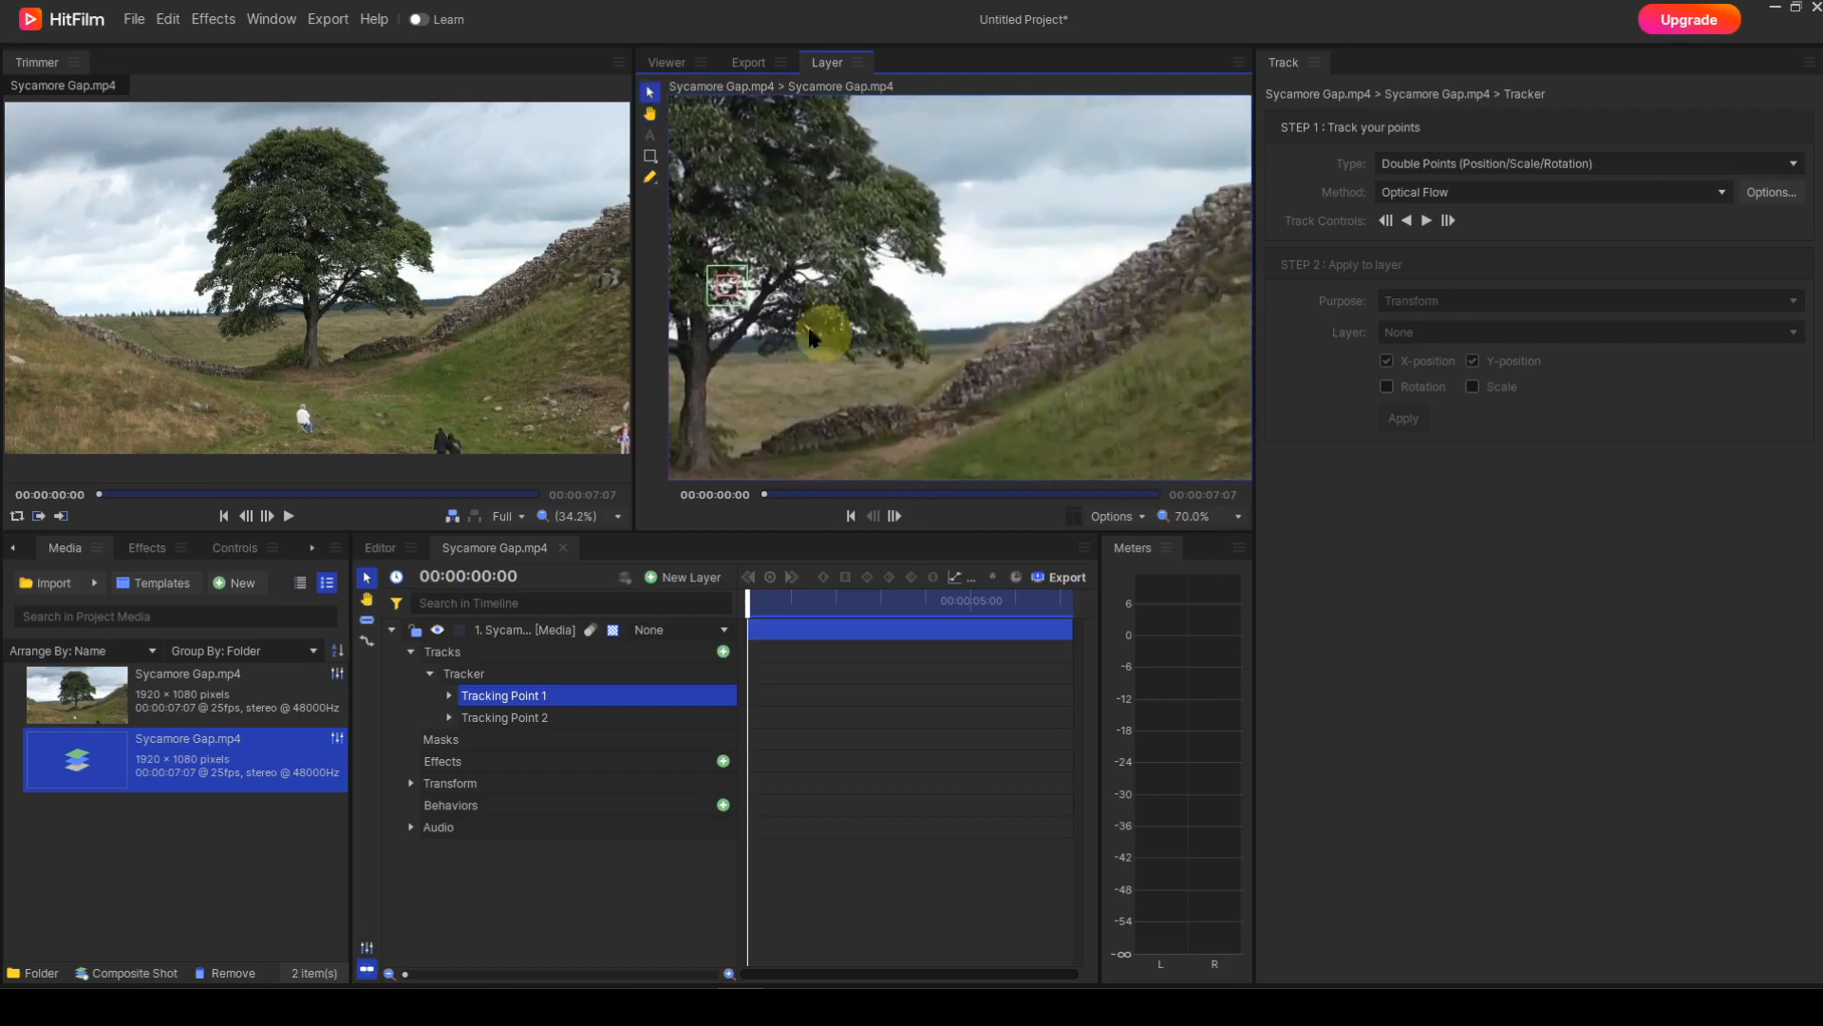
left_click_drag(729, 298, 1139, 253)
Settle Tracking Point 2 on the right wall's top and zoom back out to the full frame.
key("h")
left_click_drag(1164, 354, 939, 350)
key("v")
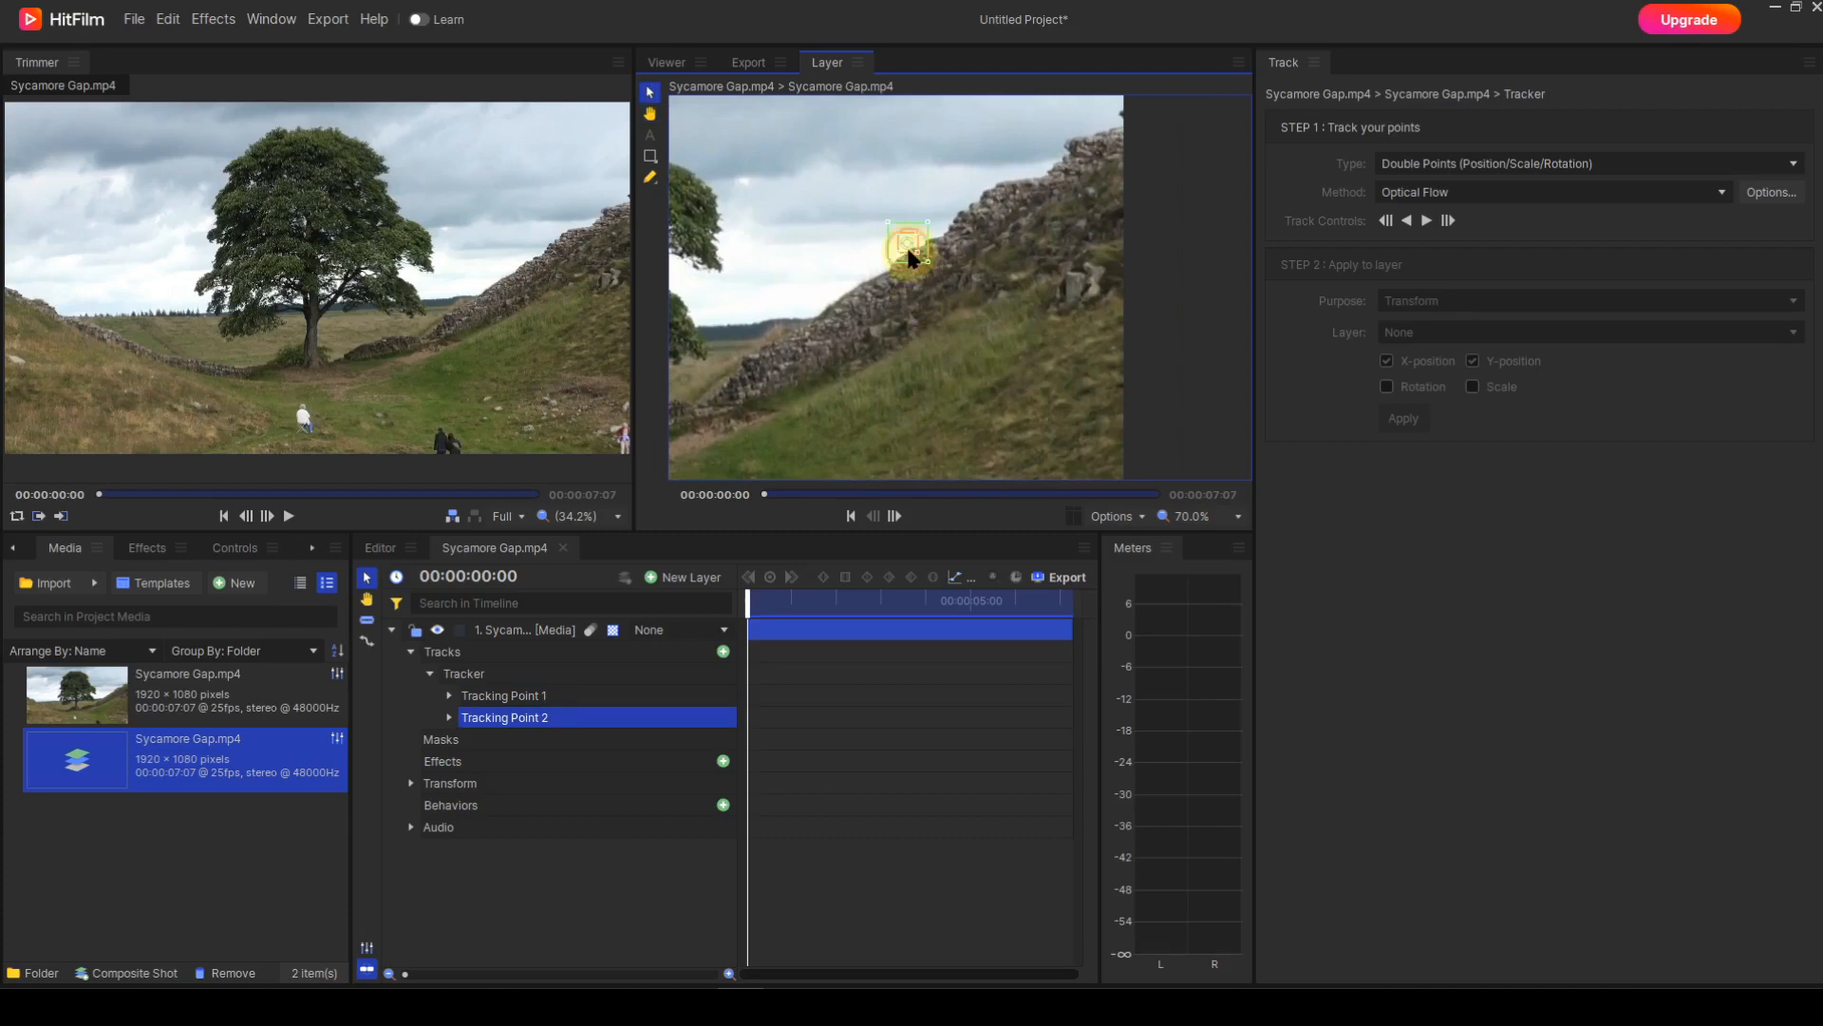
left_click_drag(909, 257, 1066, 155)
scroll(1004, 317, "down", 3)
left_click_drag(797, 409, 964, 377)
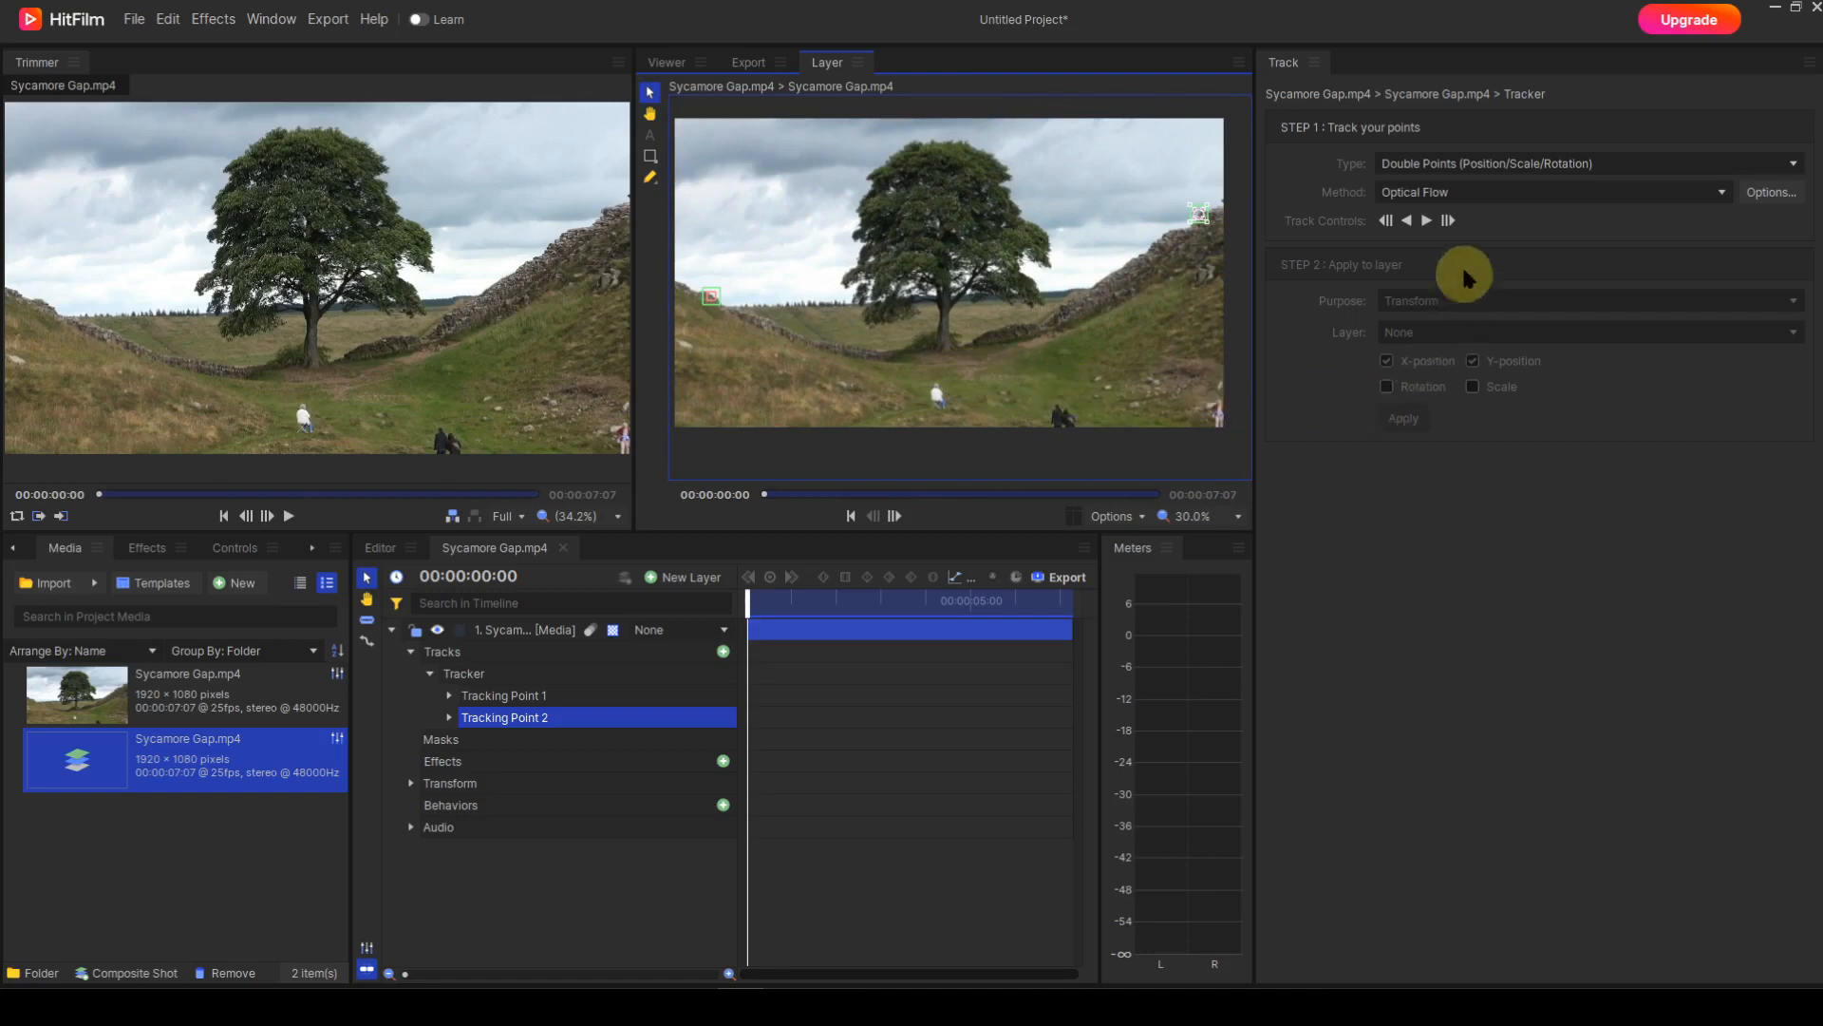
Track both points forward to 00:00:07:06, then return the Layer viewer to the first frame.
left_click(1428, 221)
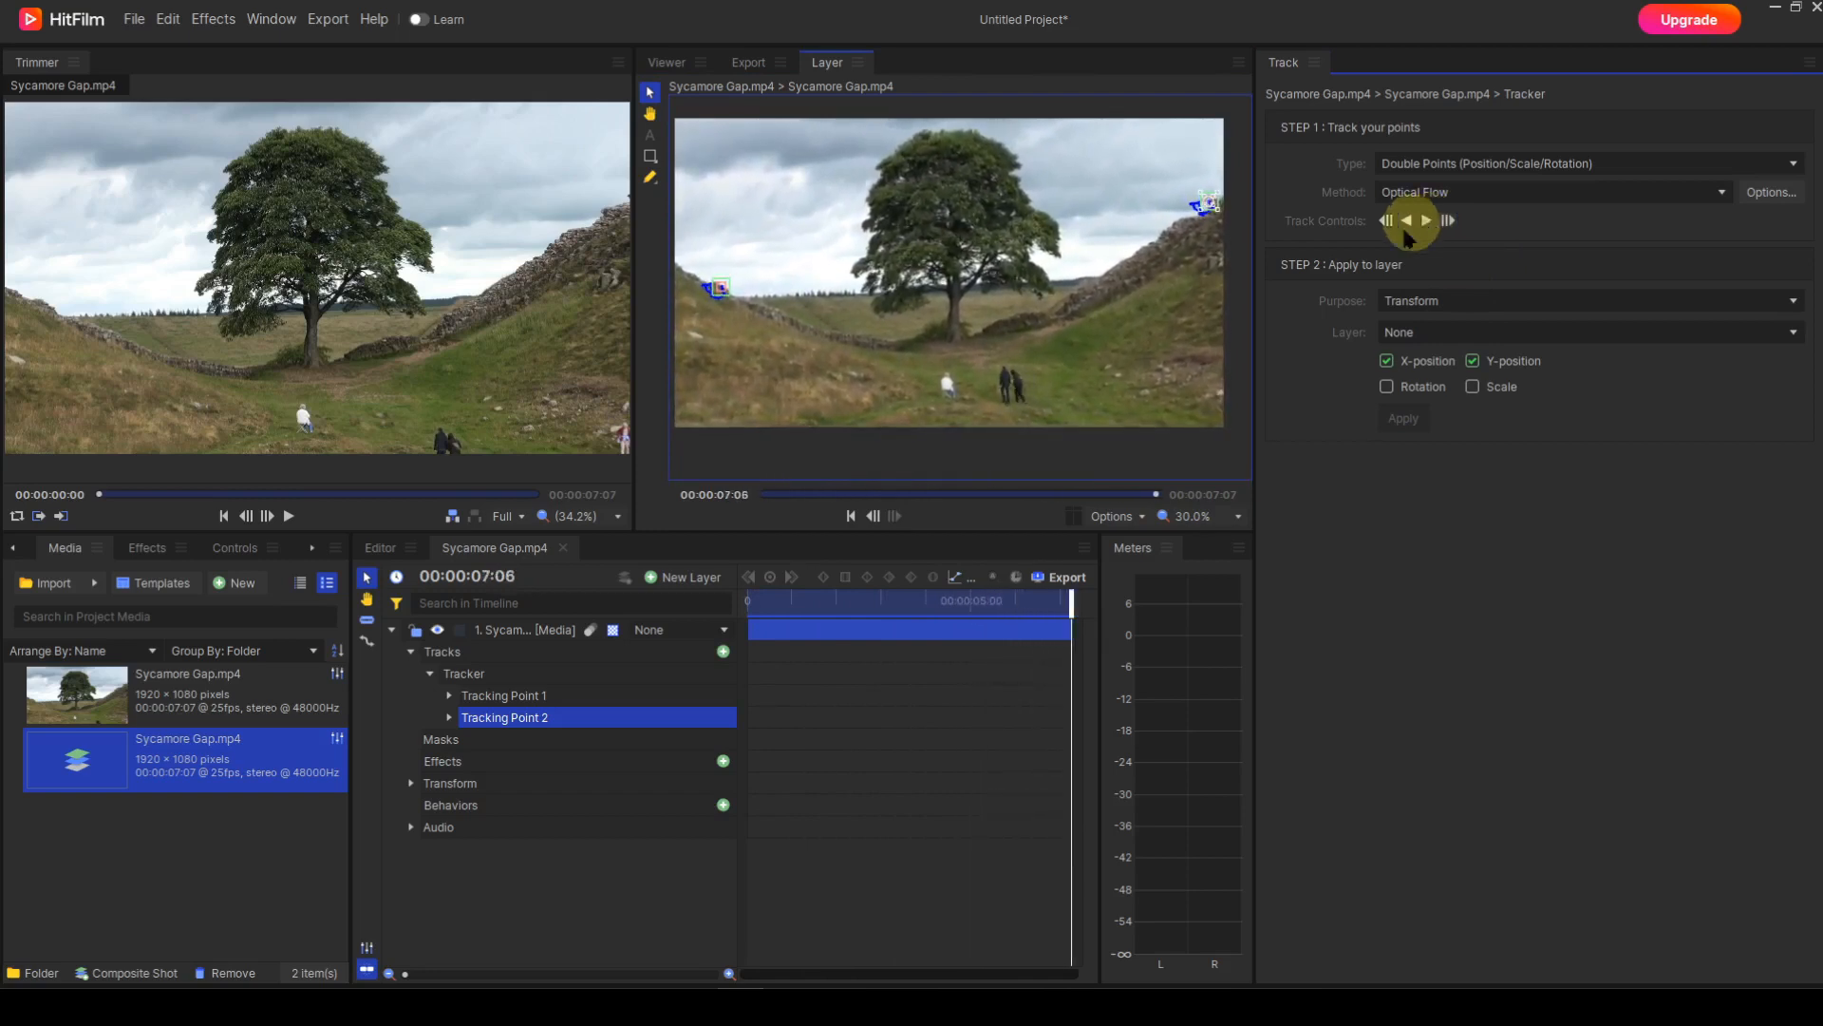
left_click(851, 518)
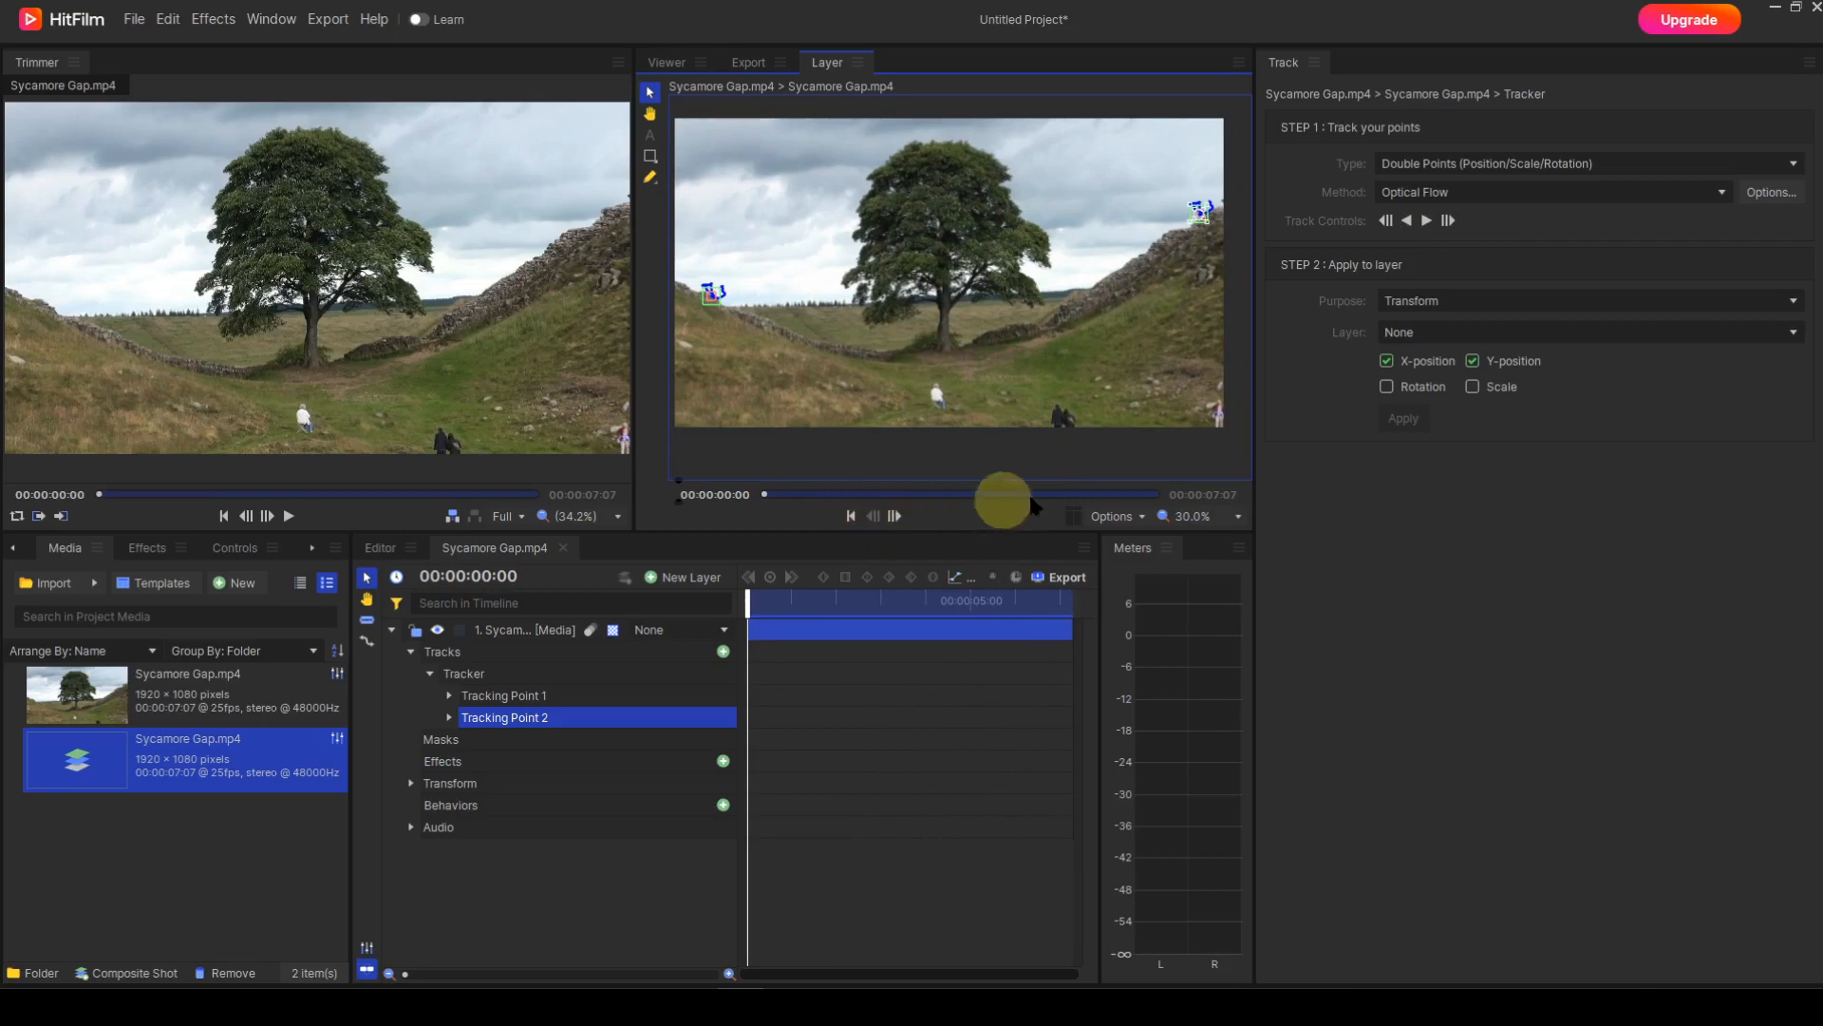
Apply the tracking as Stabilize with Rotation included, then go back to the composite Viewer.
left_click(1793, 302)
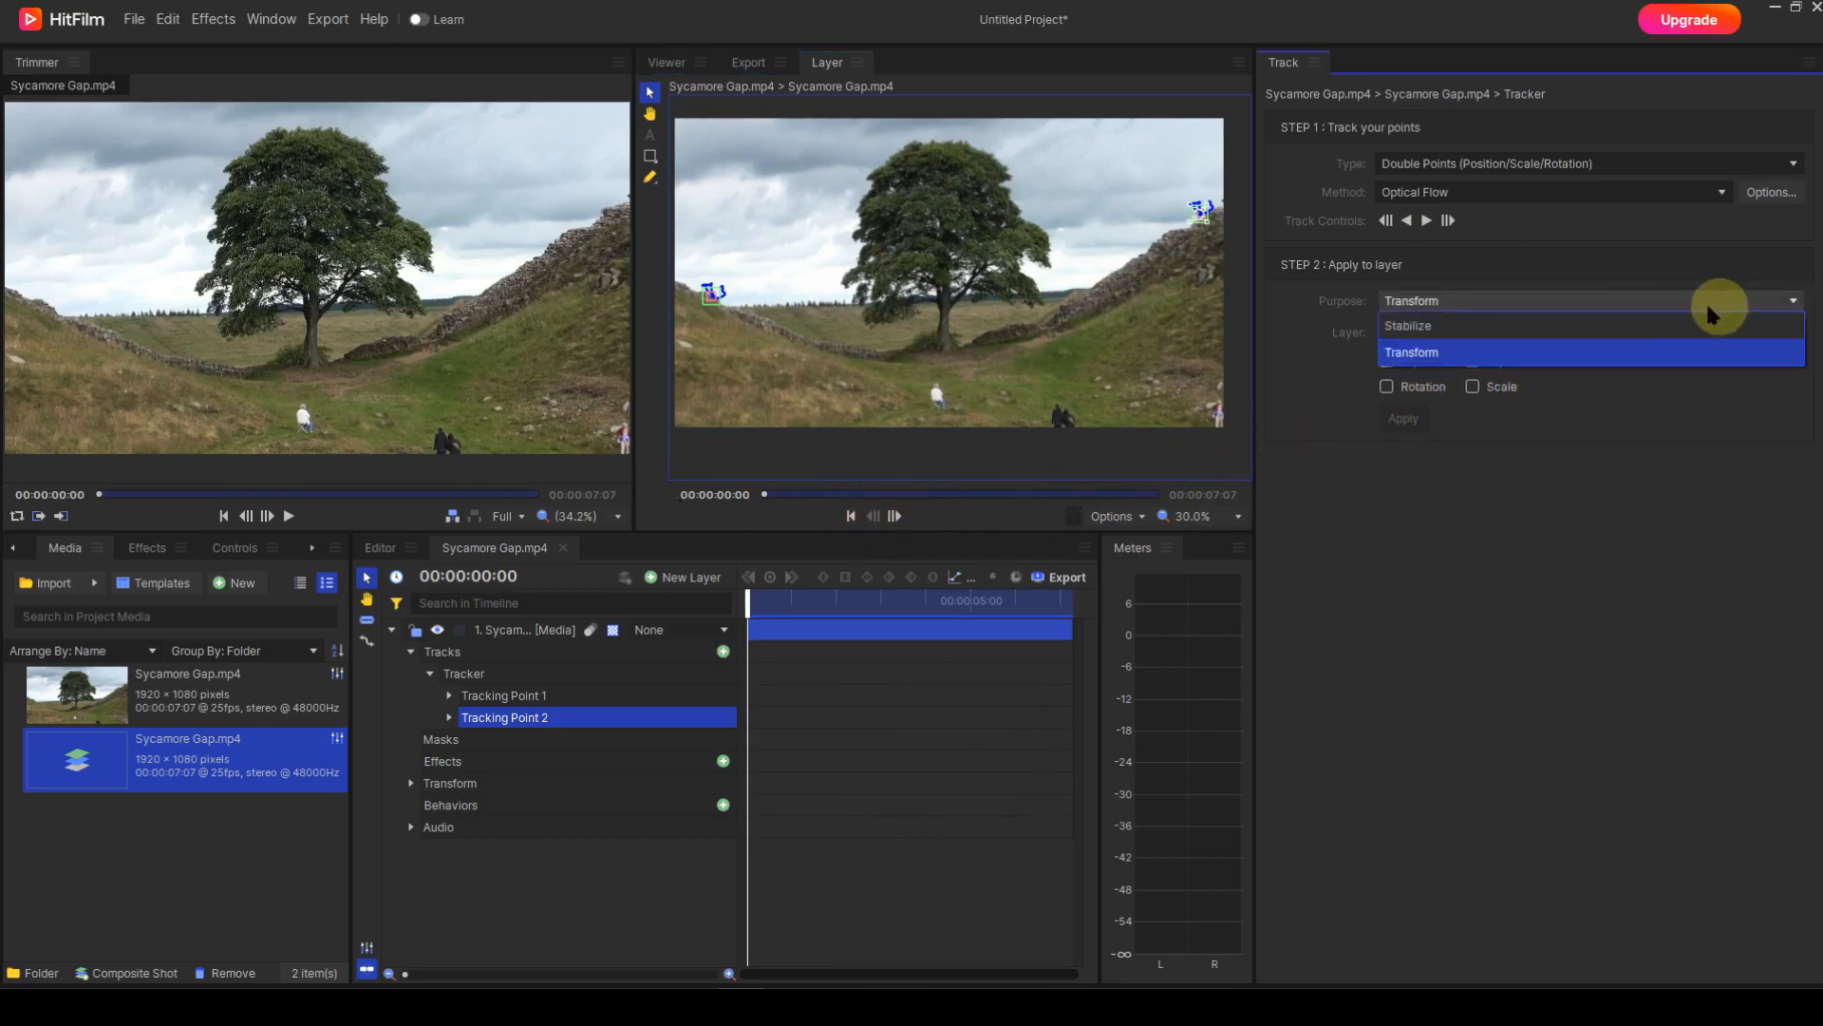
left_click(1441, 325)
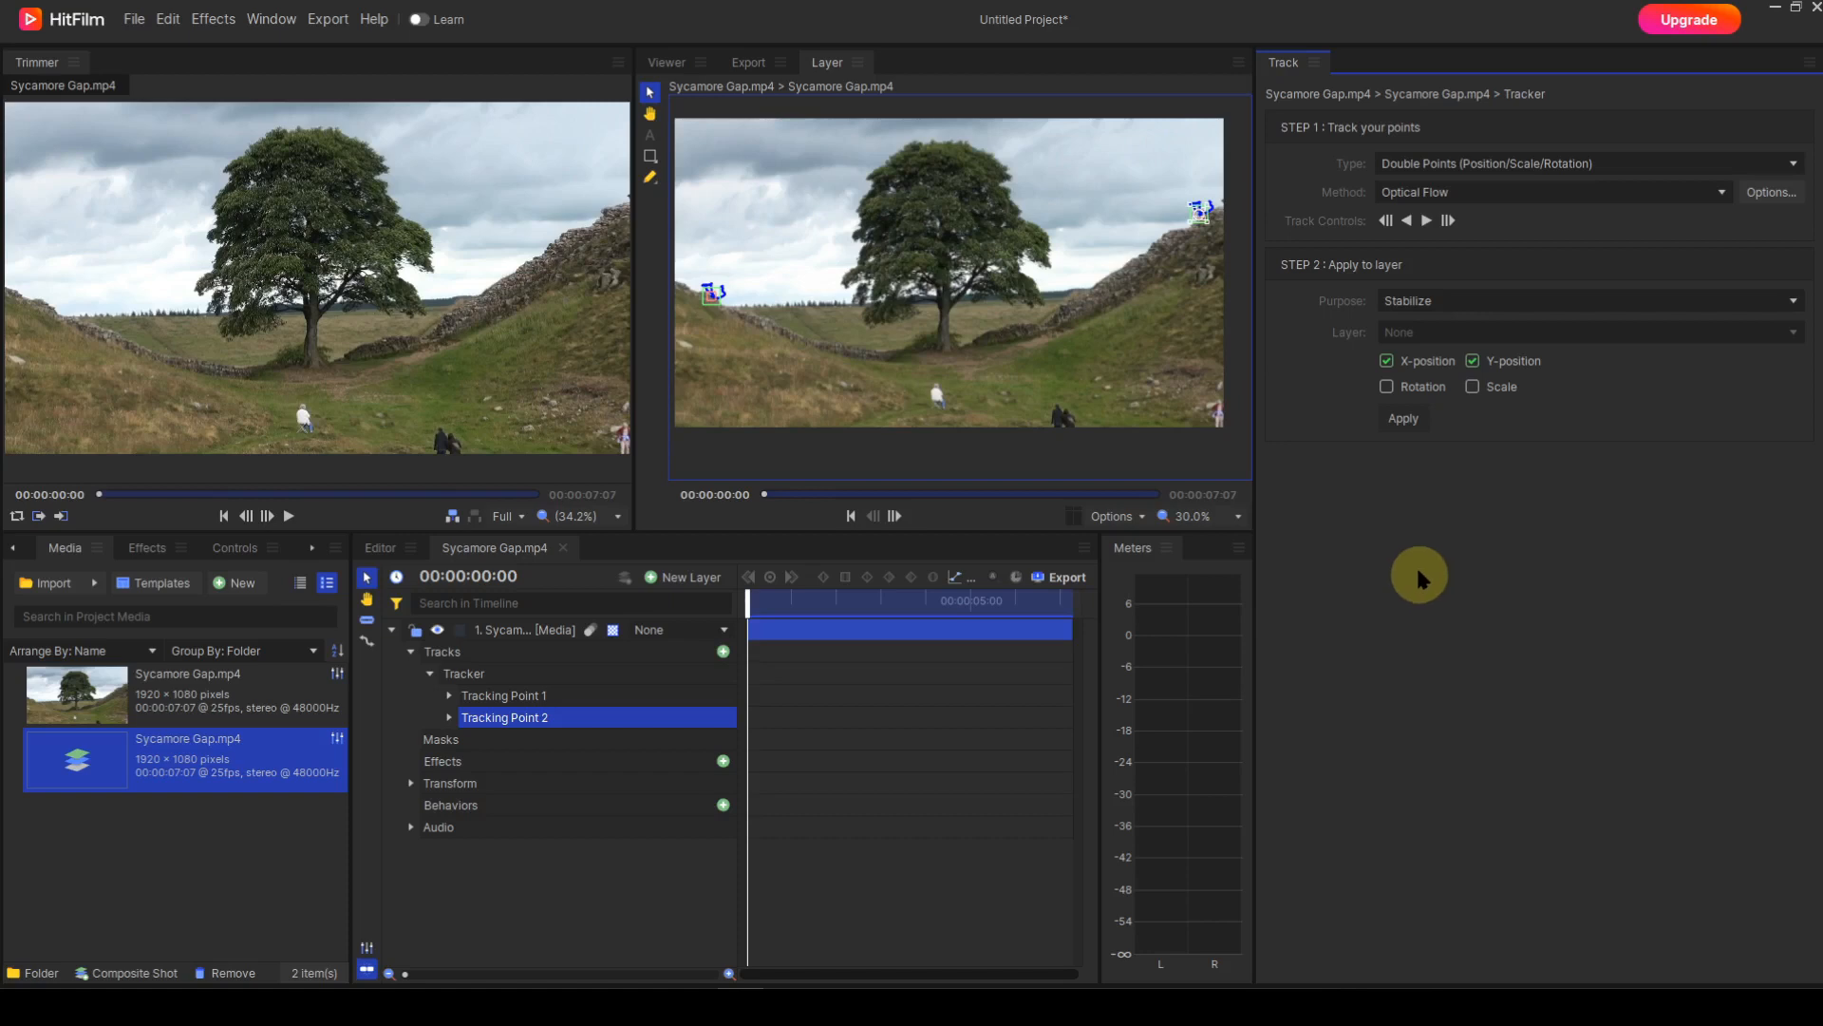
left_click(1387, 386)
left_click(1404, 418)
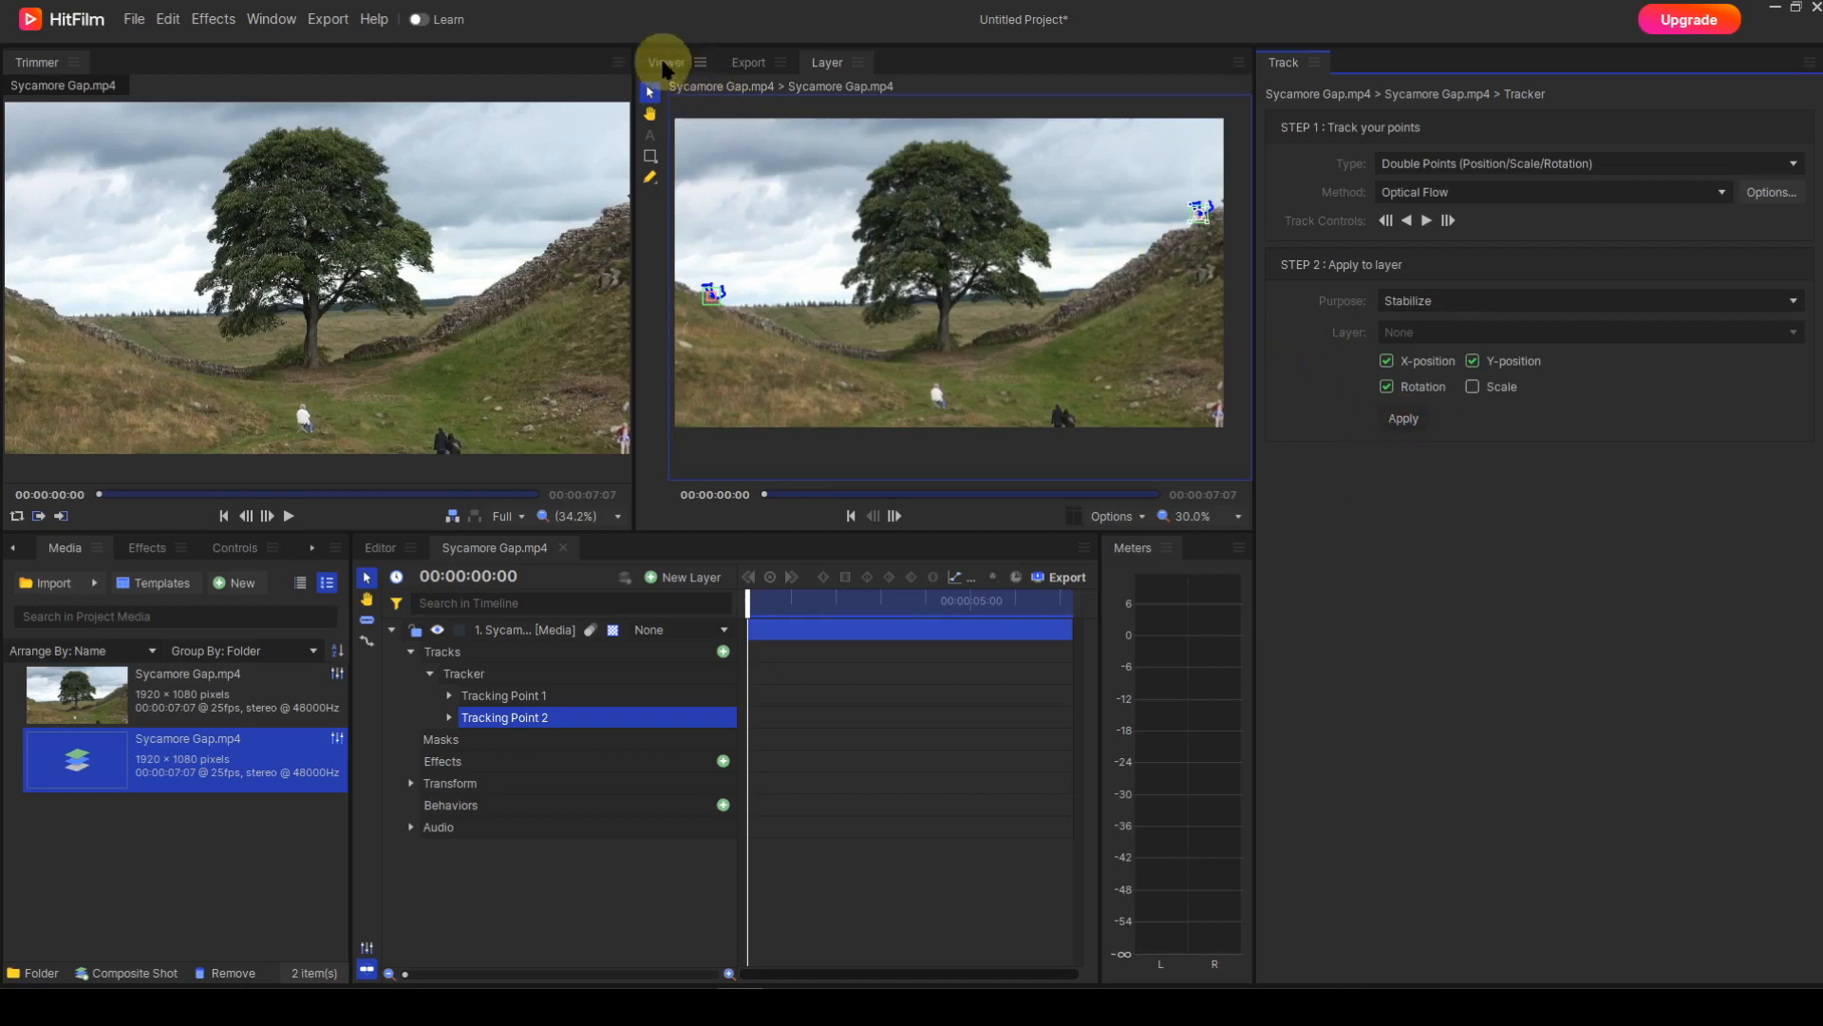
left_click(665, 63)
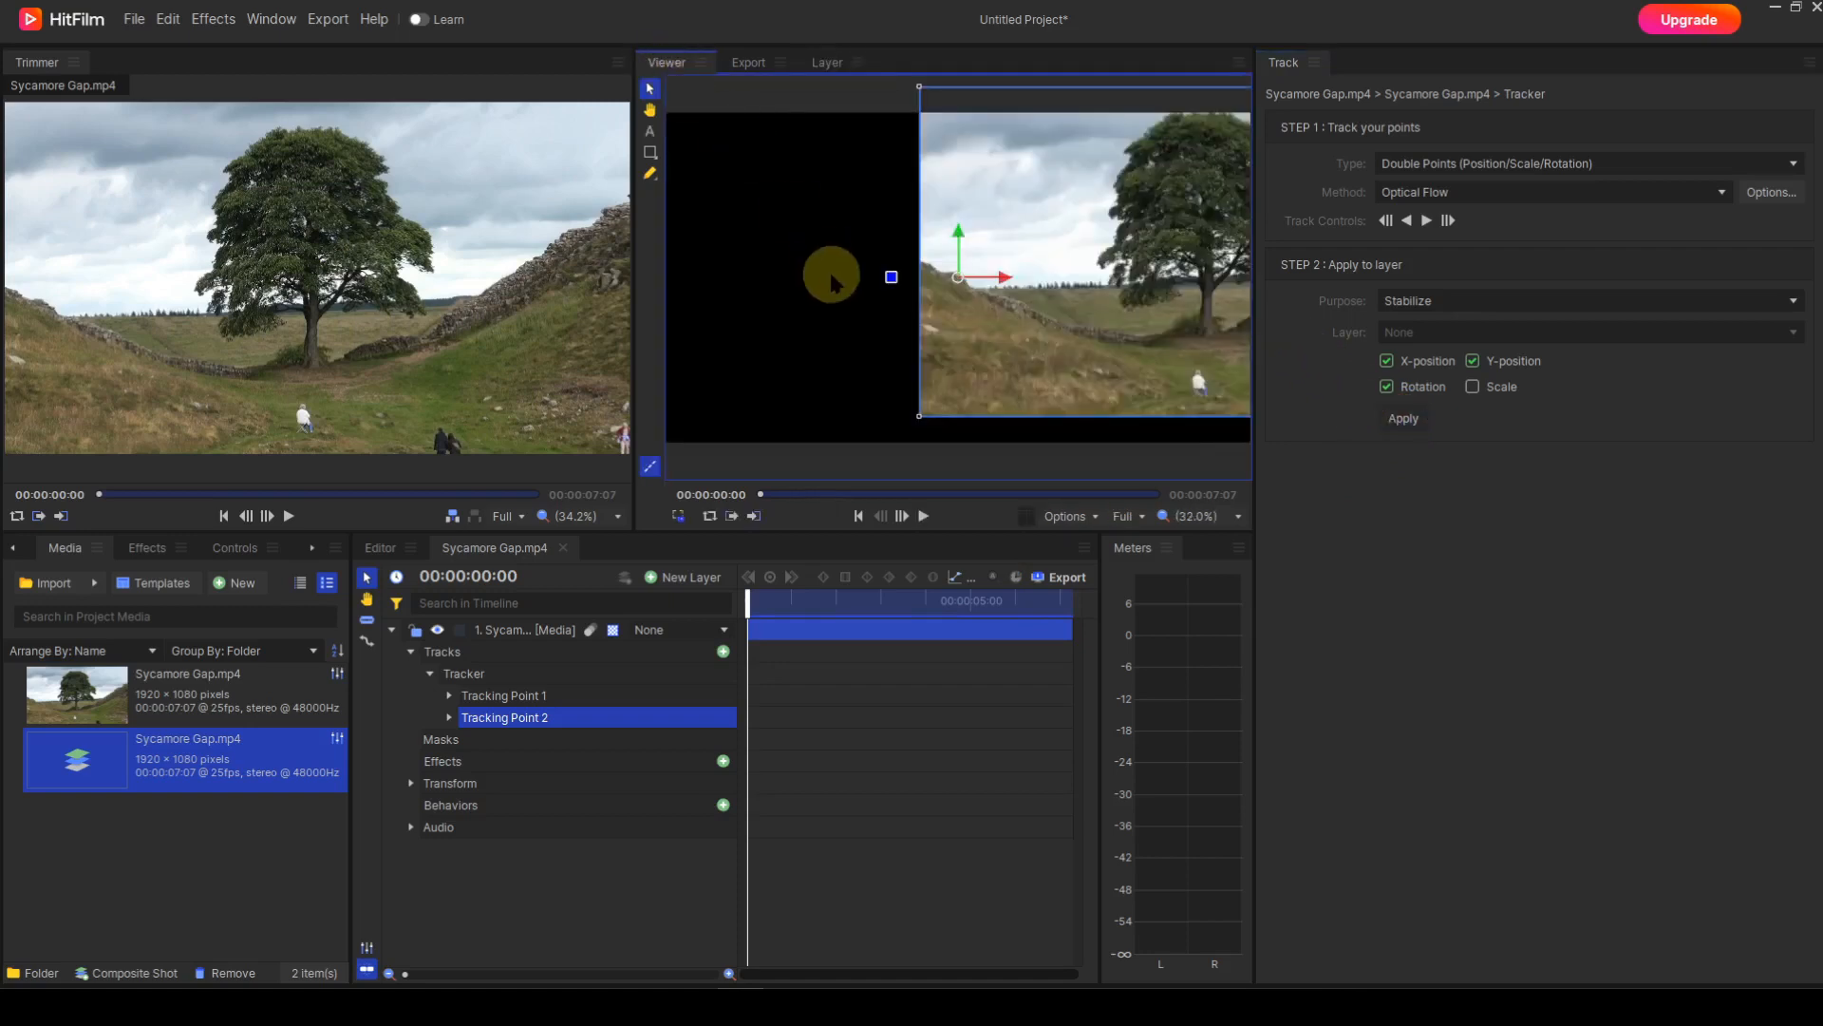
Zoom the Viewer to 30%, pan to show the whole frame, and reselect Tracking Point 2.
scroll(836, 288, "down", 2)
scroll(836, 288, "down", 2)
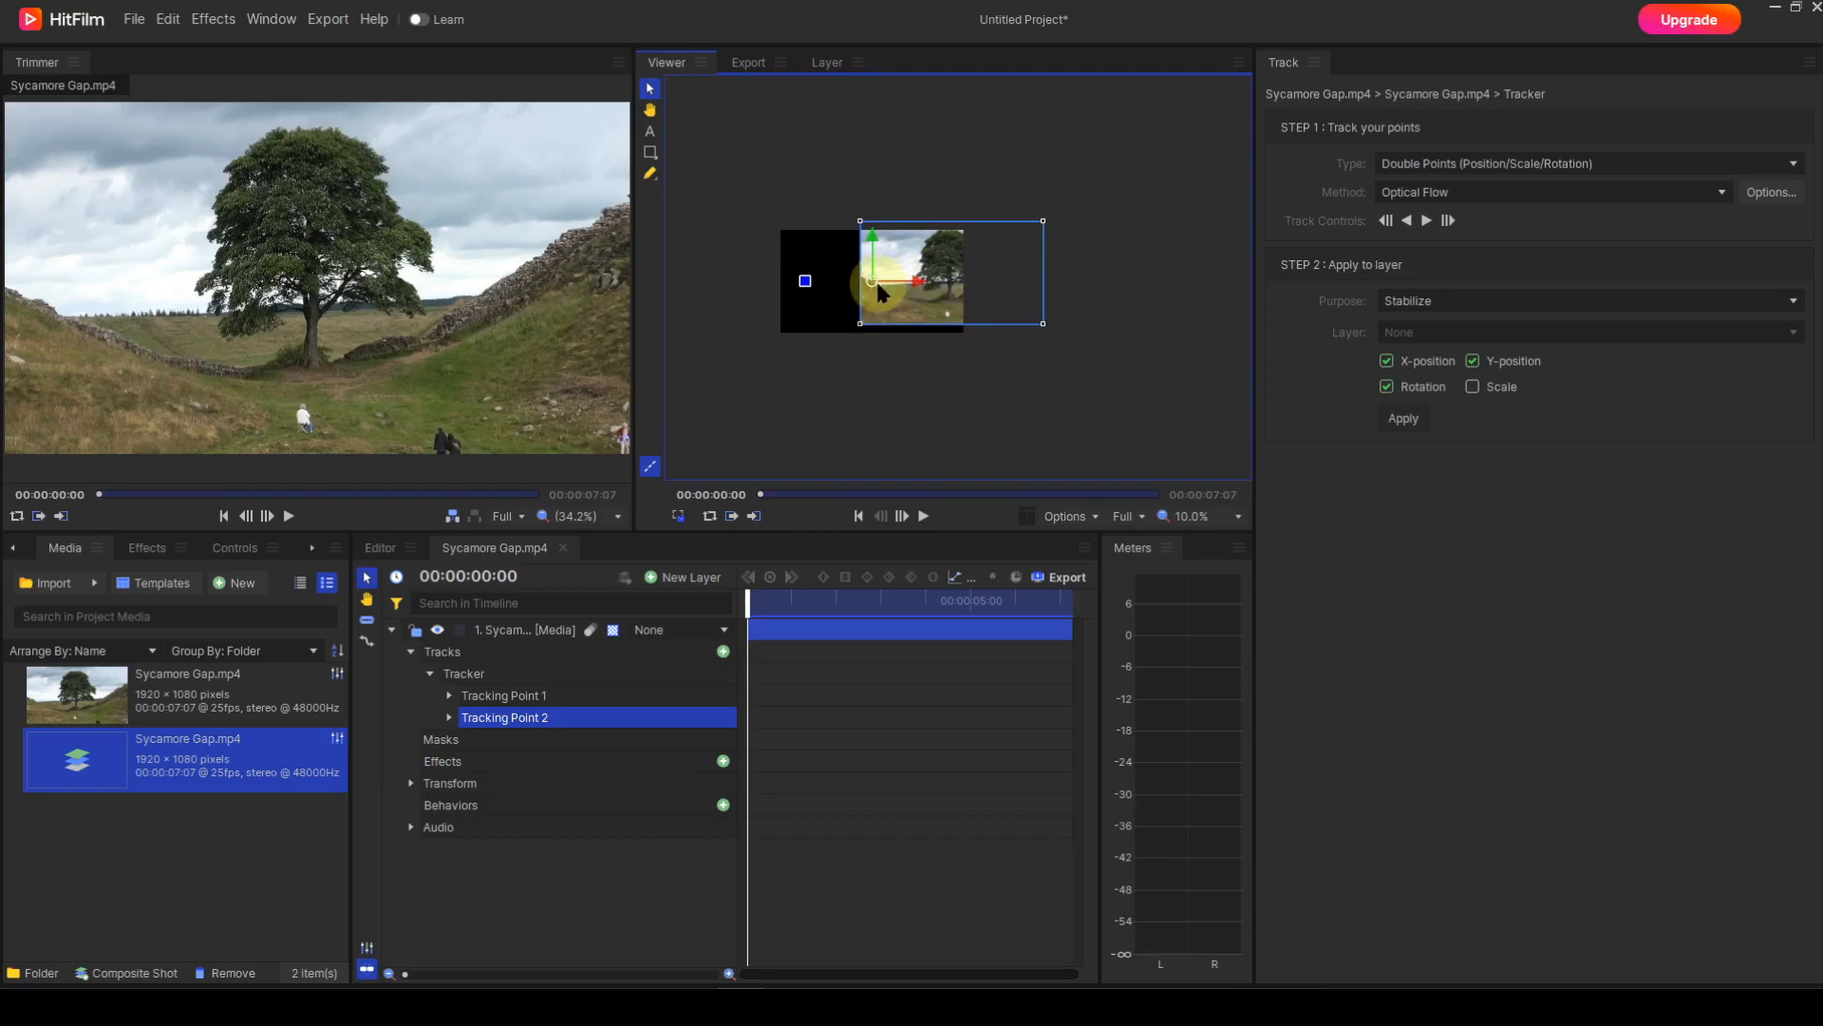
left_click_drag(877, 290, 795, 292)
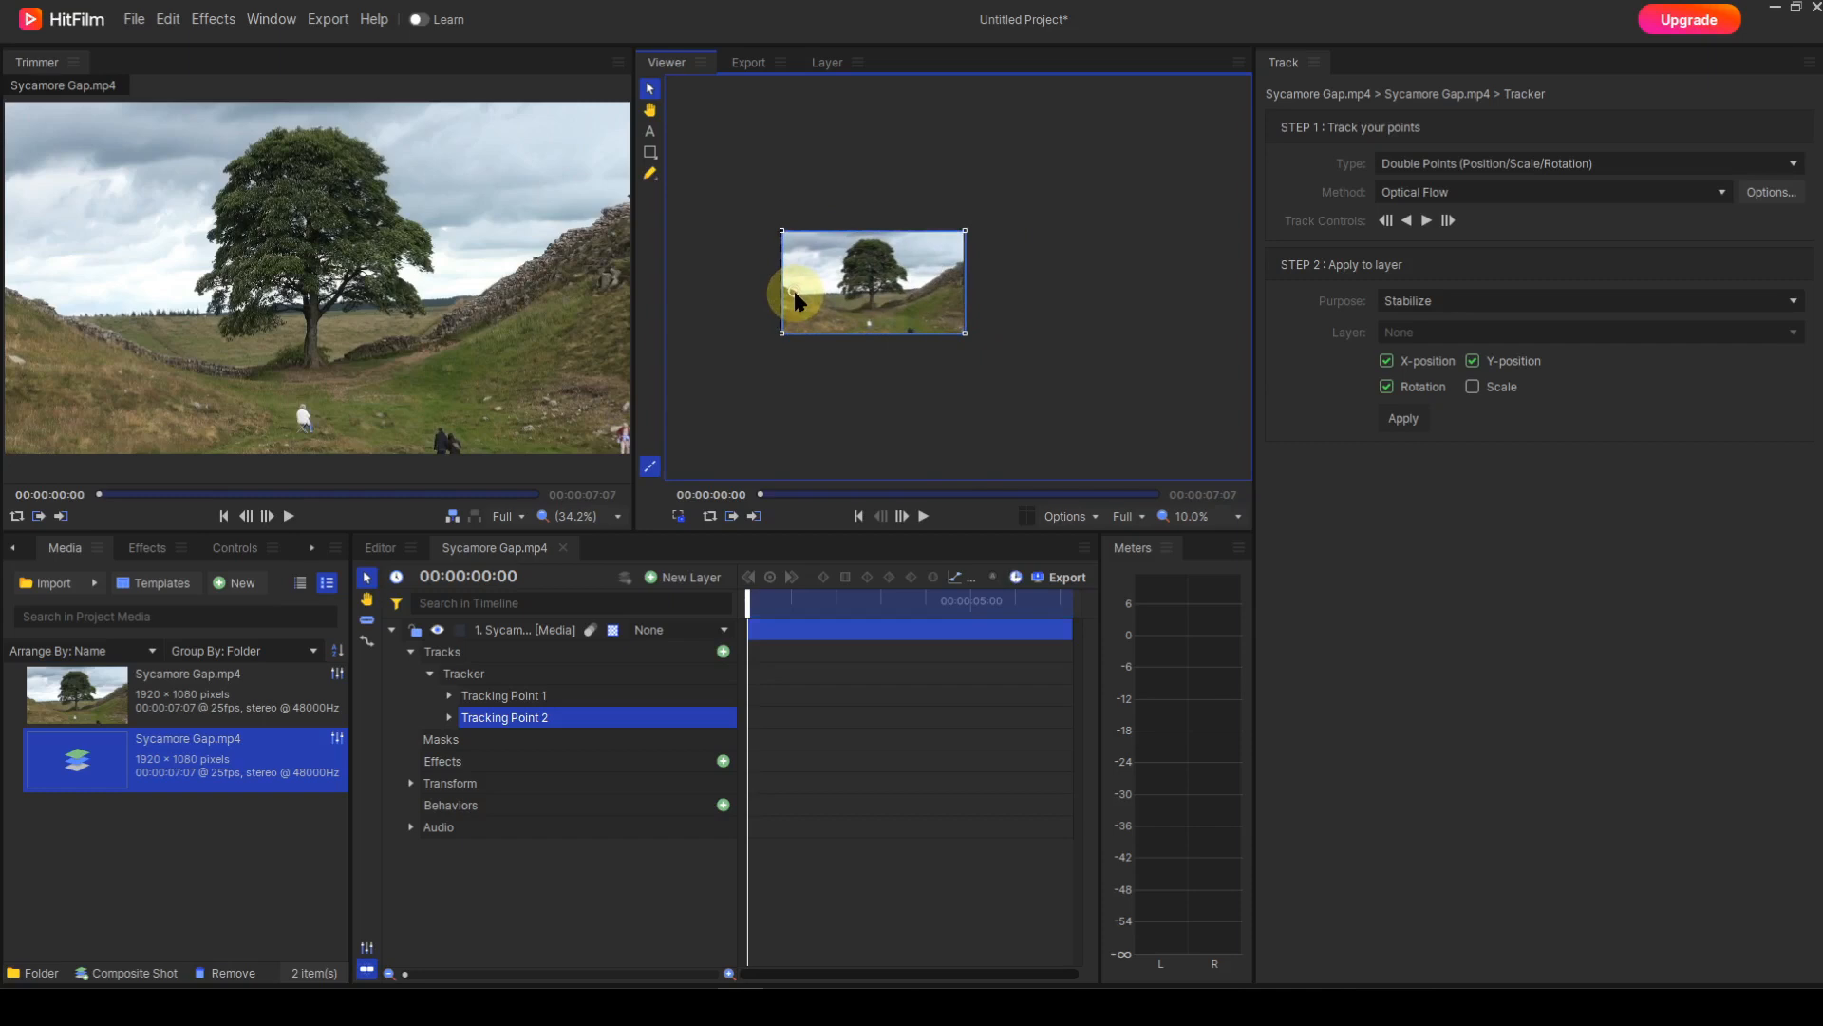
scroll(865, 418, "up", 3)
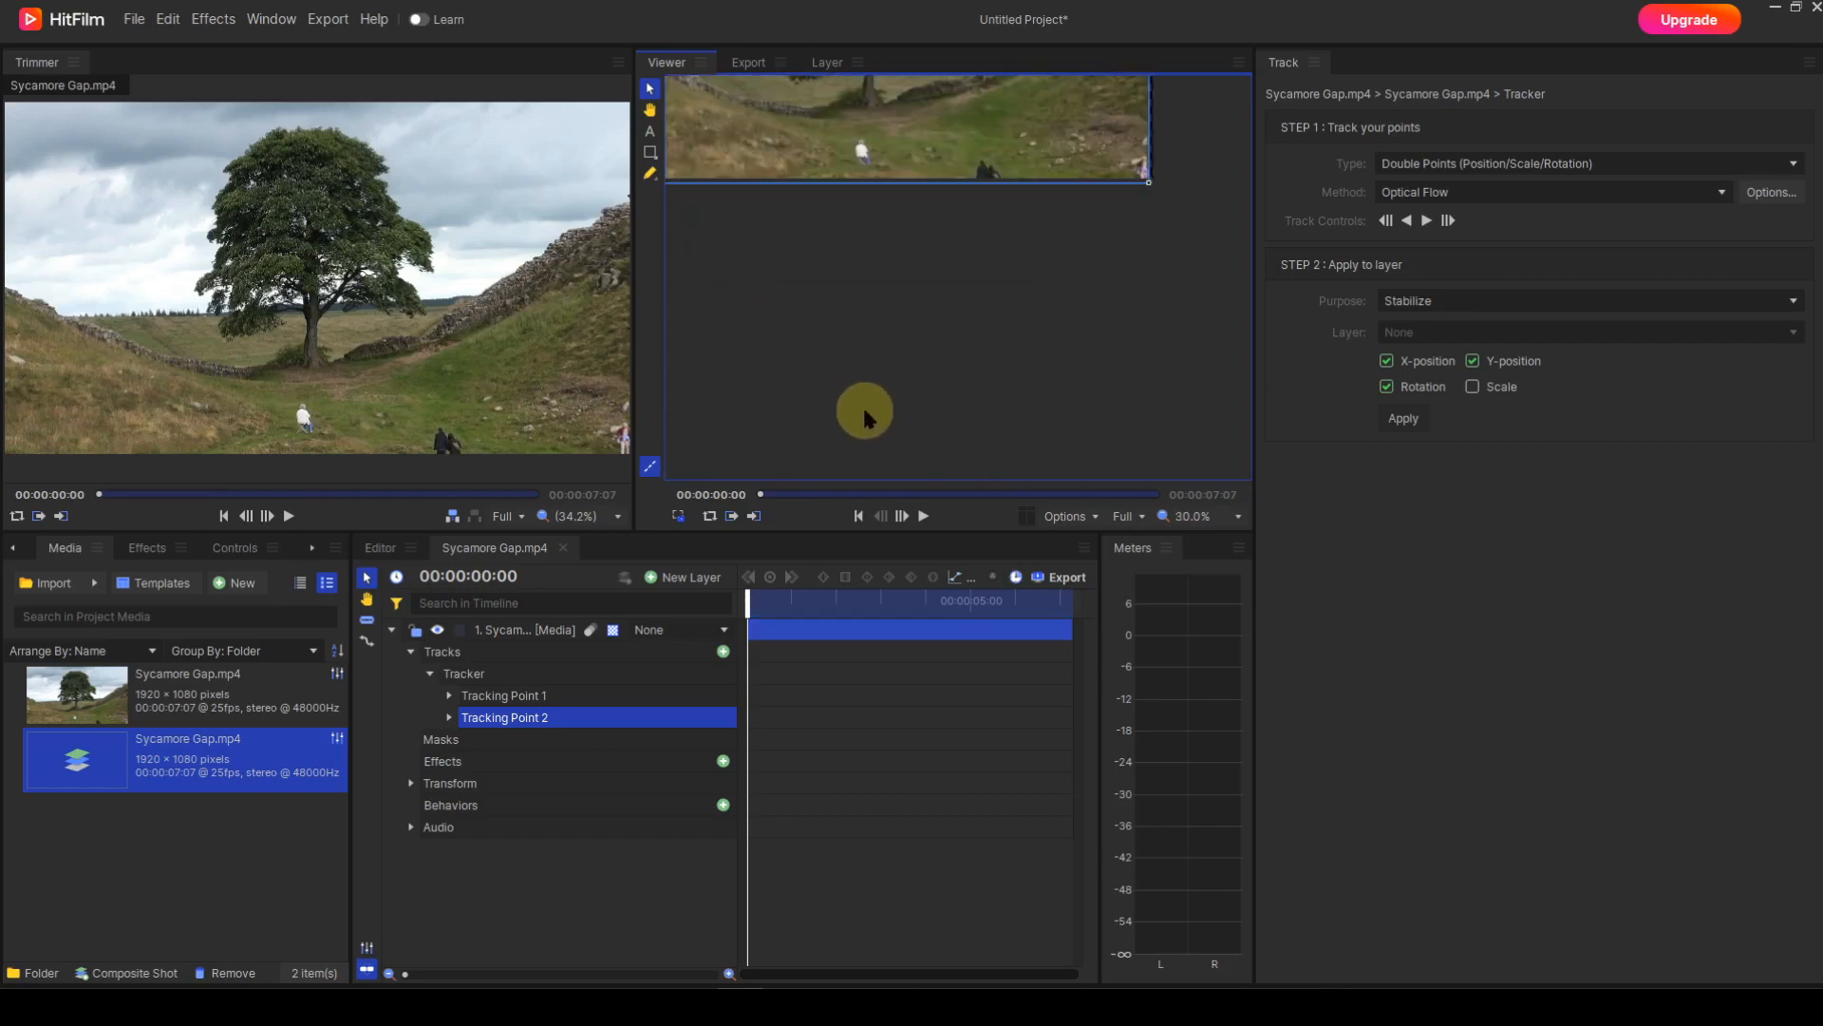
key("h")
left_click_drag(875, 276, 954, 493)
key("v")
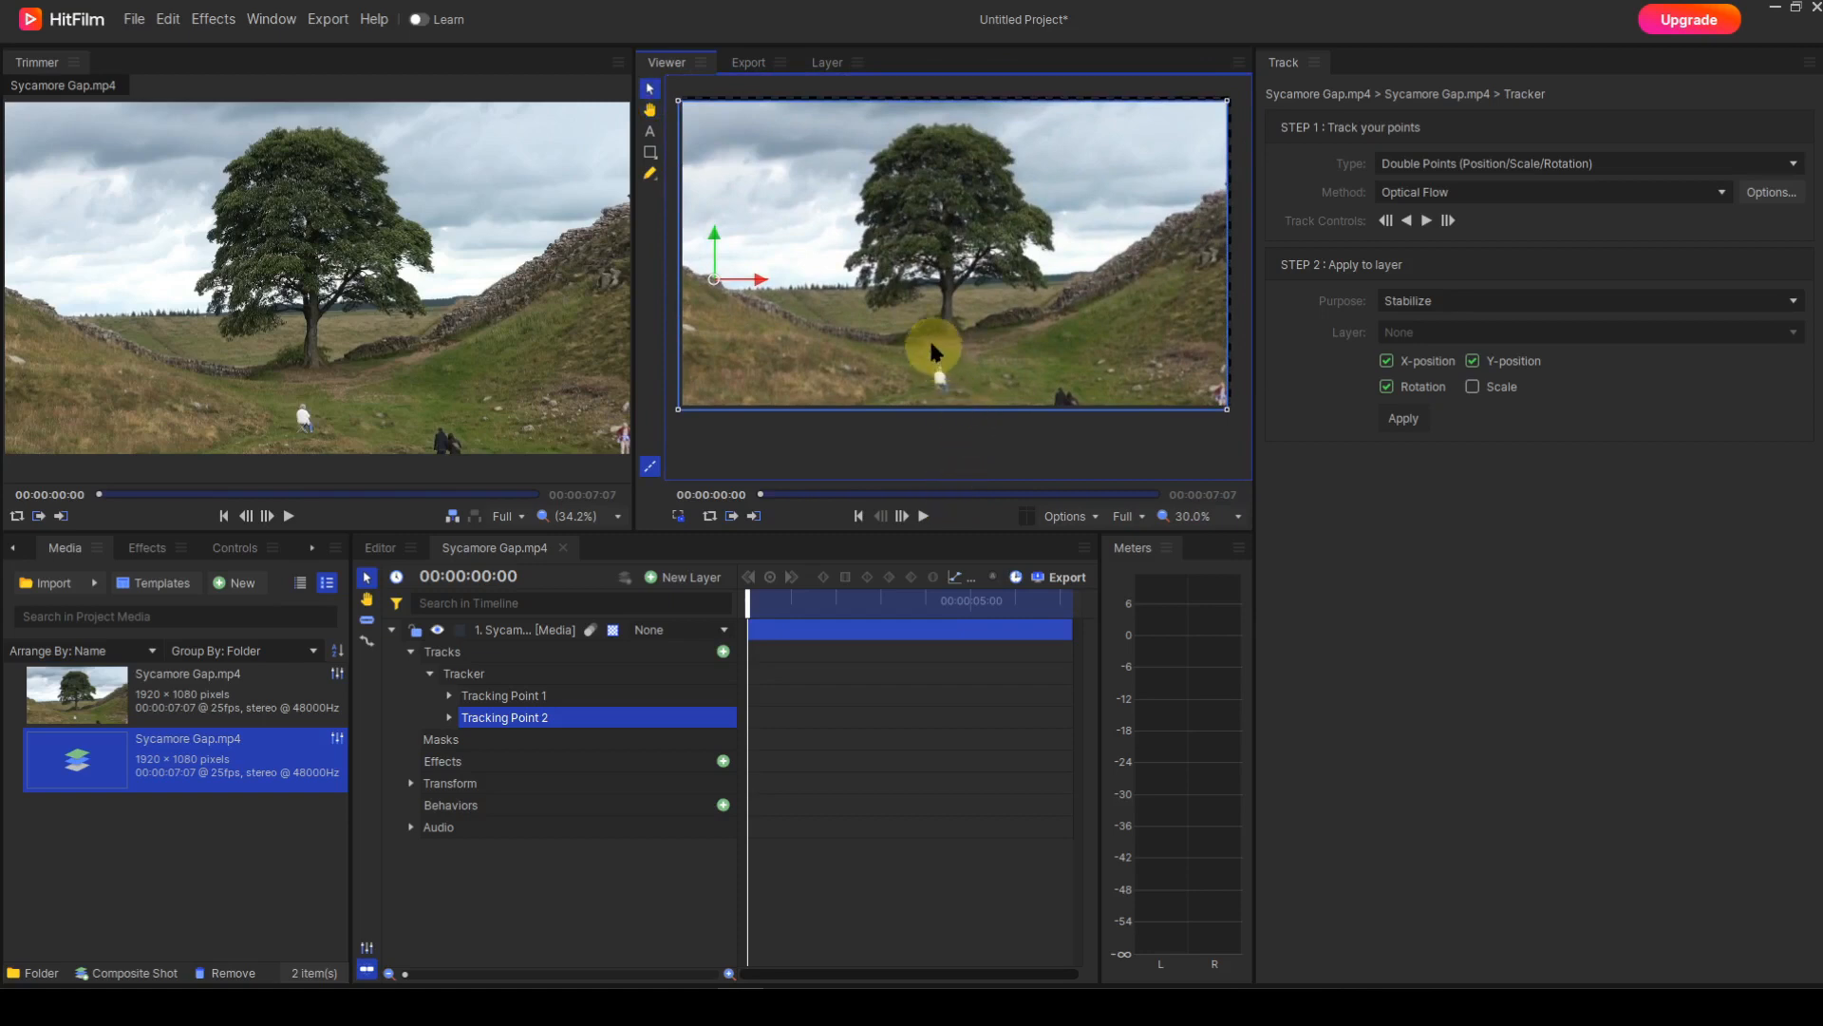
left_click(714, 279)
left_click(713, 283)
left_click_drag(713, 283, 716, 283)
left_click(717, 283)
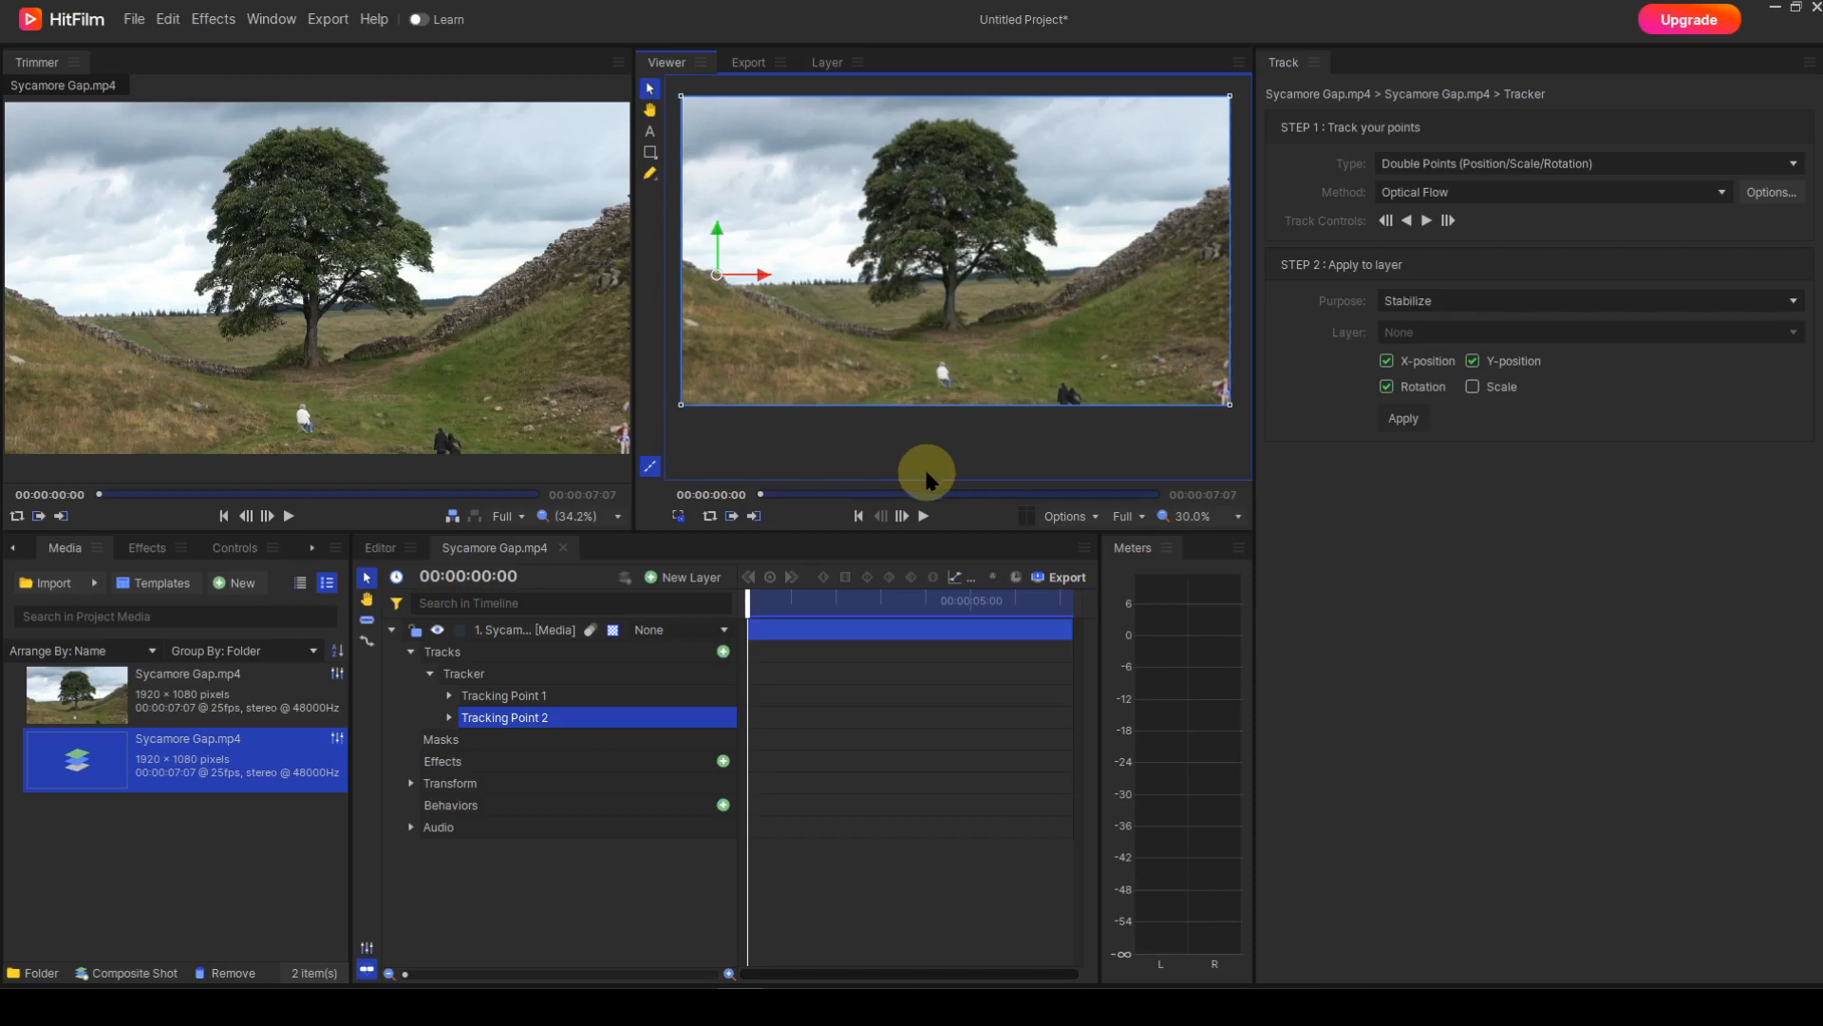
Scrub through the stabilized clip to 00:00:03:11 and expand the layer's Transform properties.
left_click_drag(750, 612, 738, 576)
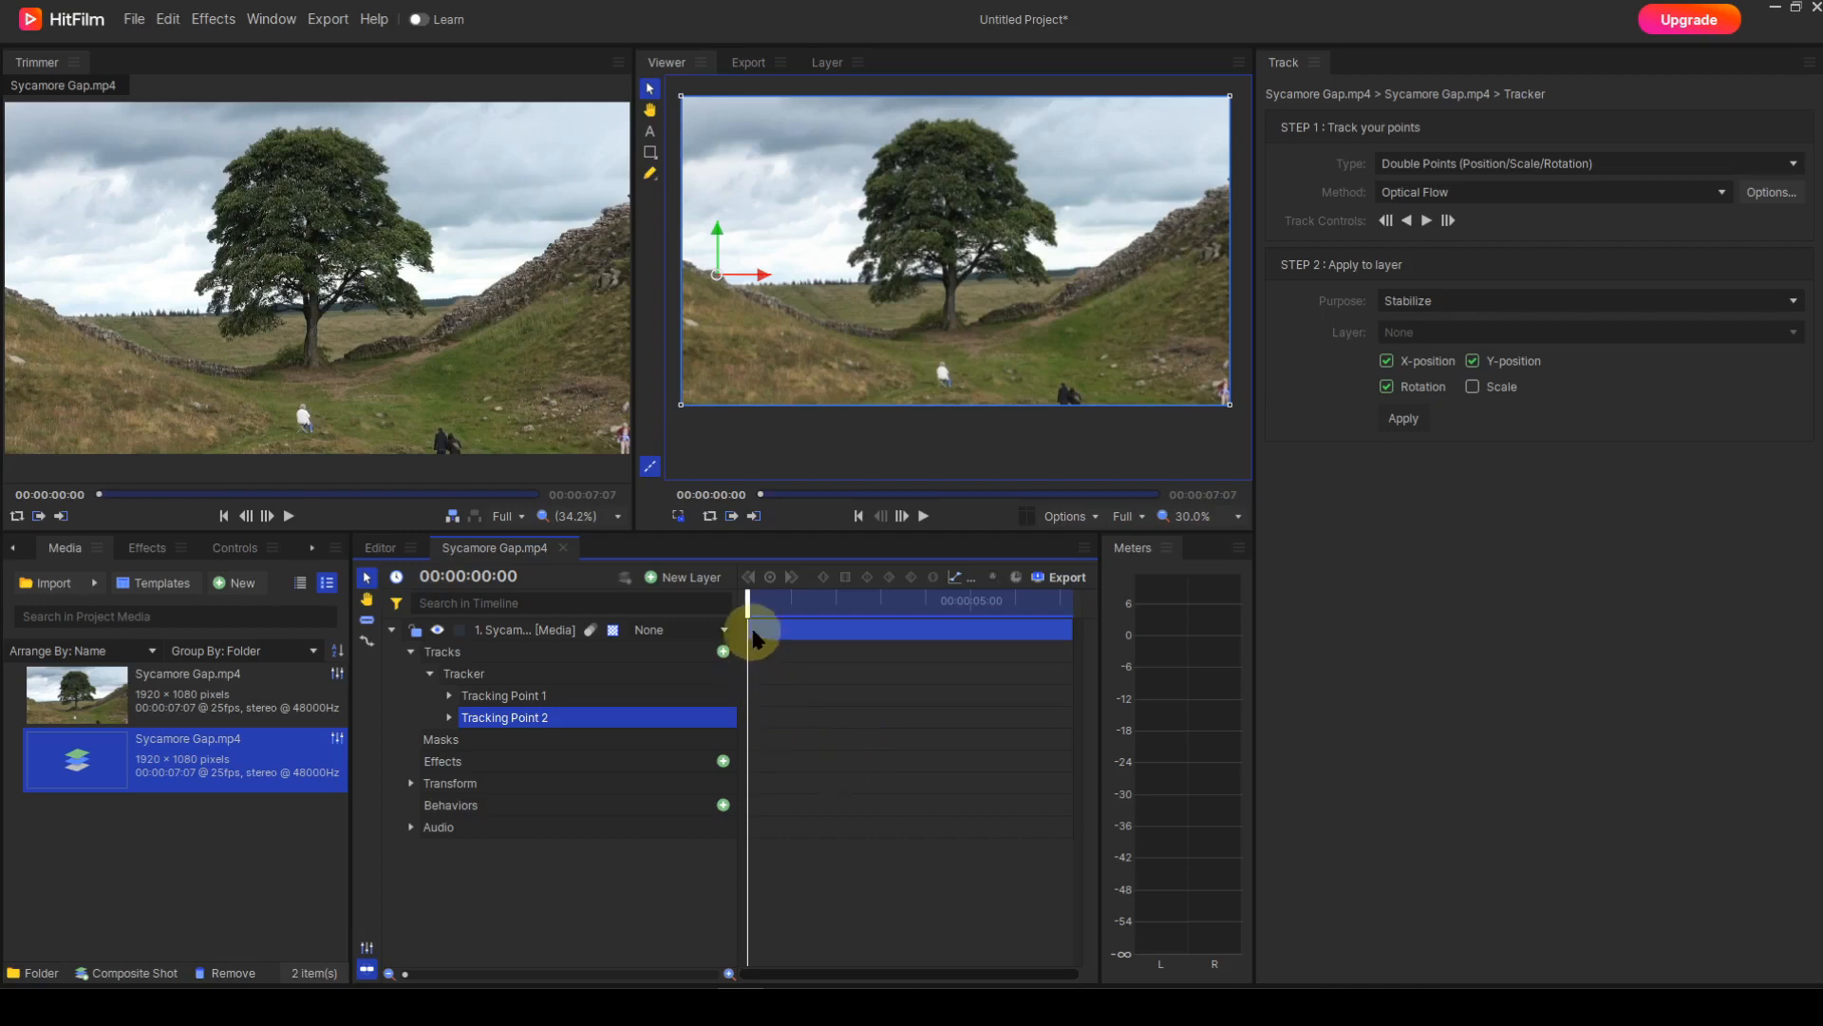
left_click_drag(750, 611, 907, 655)
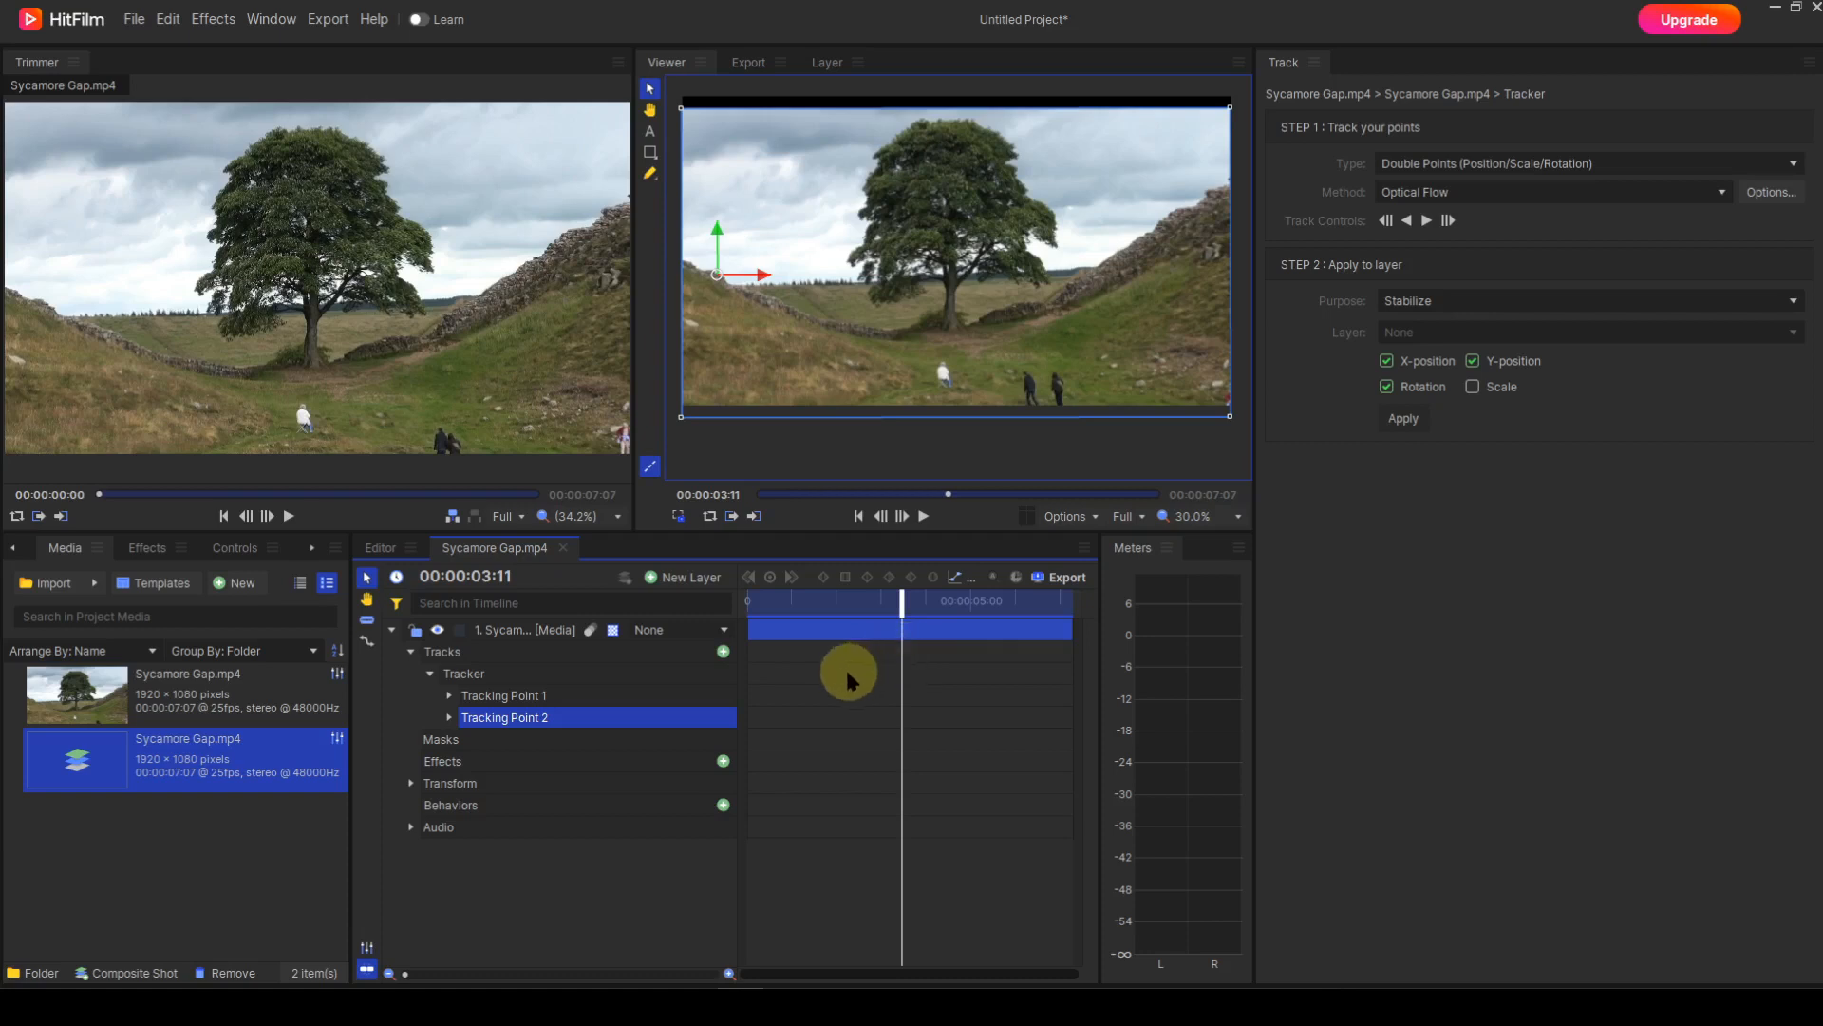
left_click(410, 784)
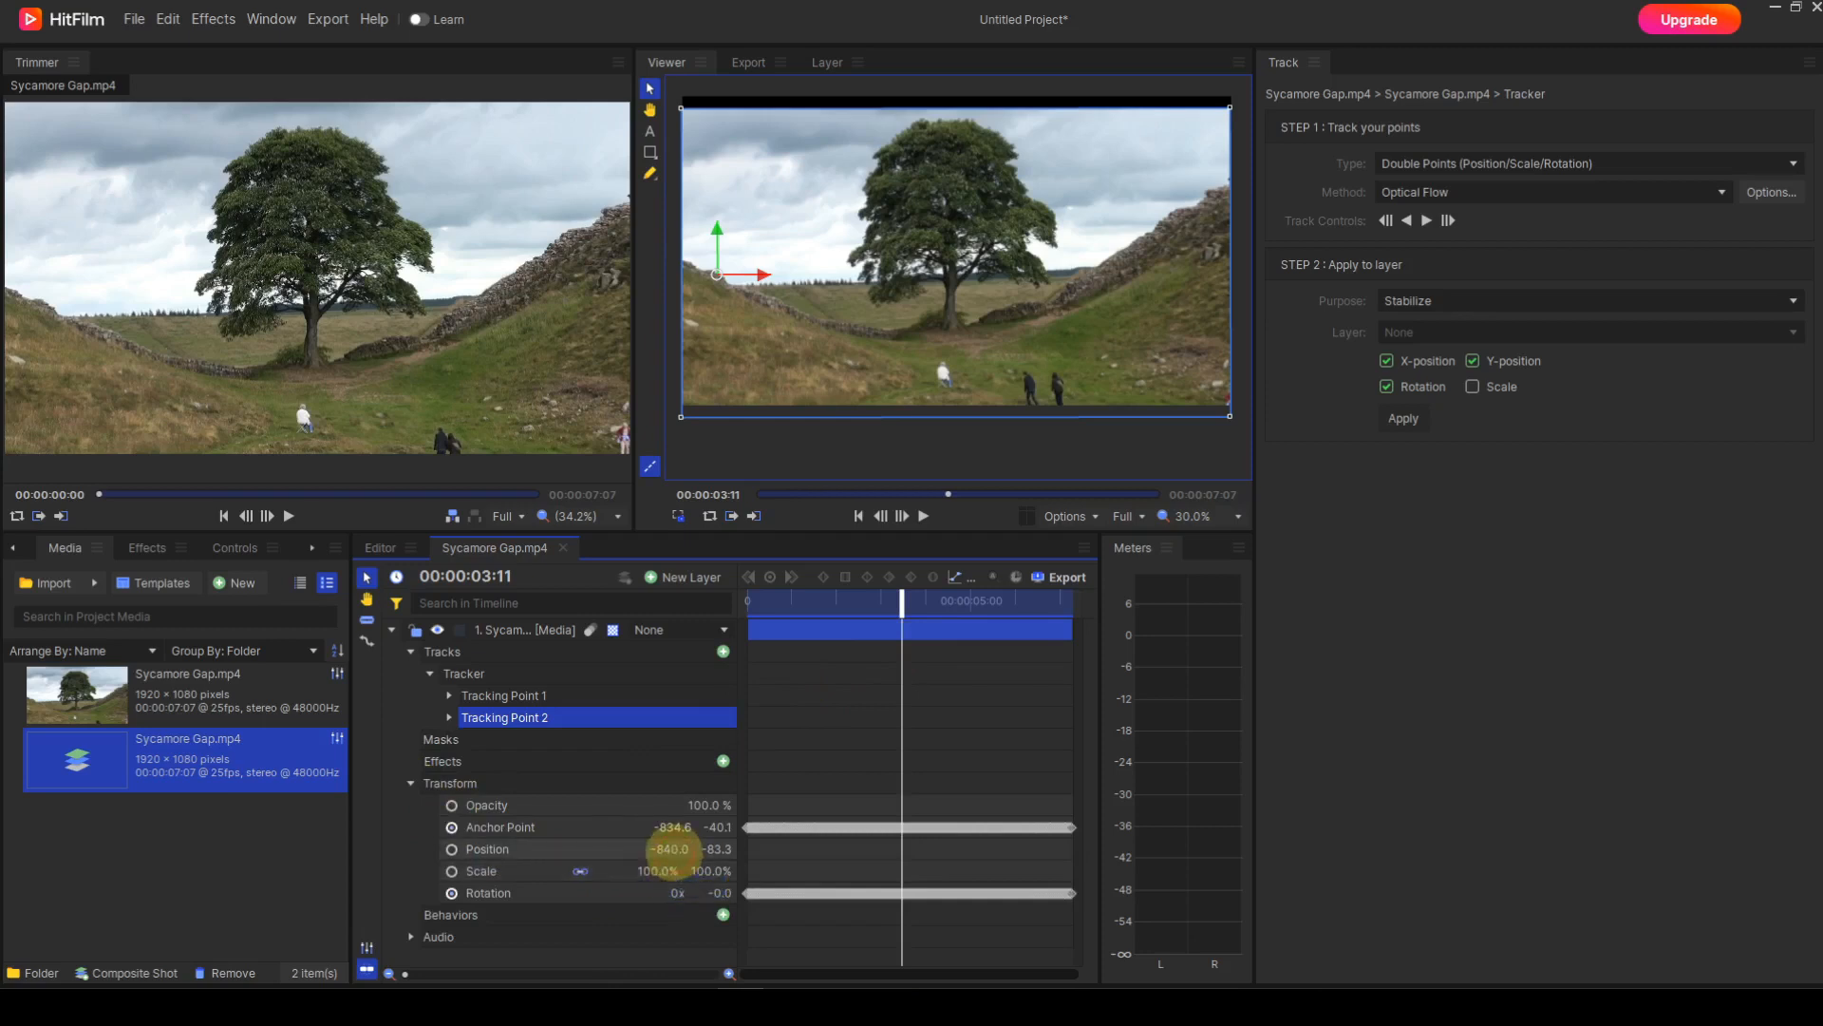
Scale the layer to 109% and move its Position to -831.6, -46.6.
left_click_drag(670, 849, 665, 850)
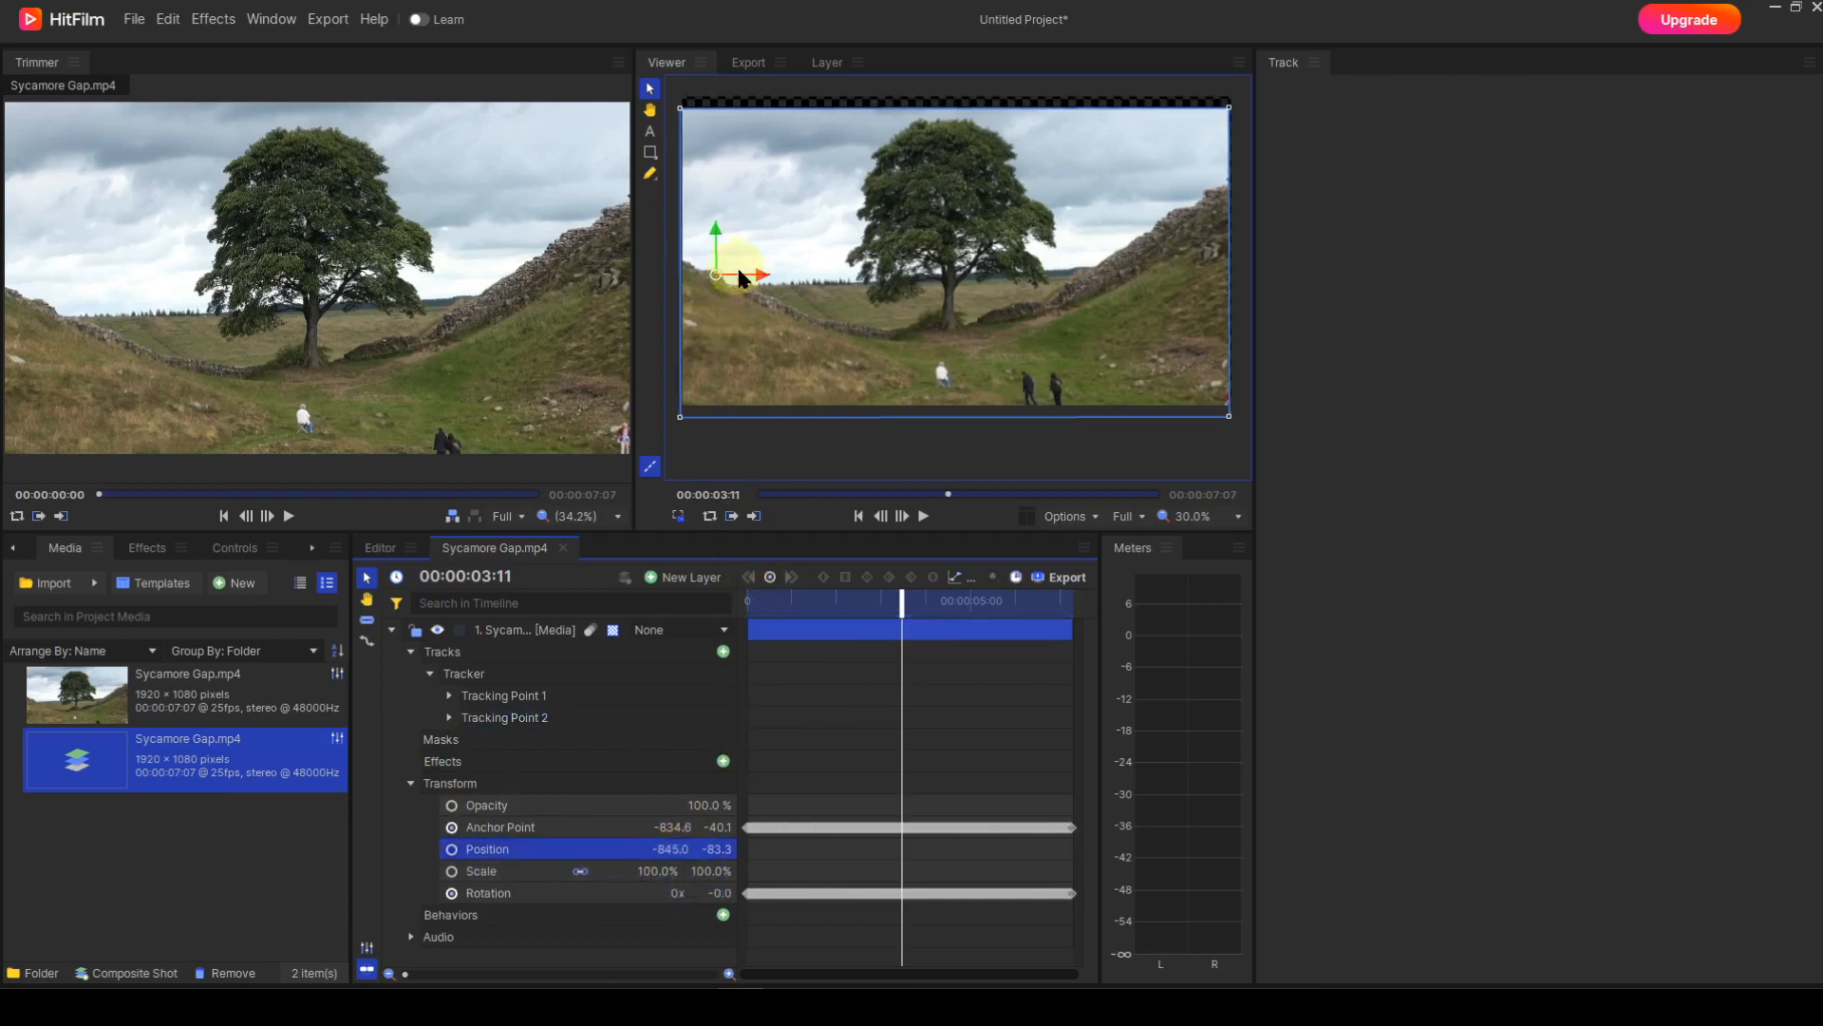
left_click_drag(715, 279, 720, 264)
left_click_drag(658, 871, 664, 867)
left_click_drag(903, 604, 851, 627)
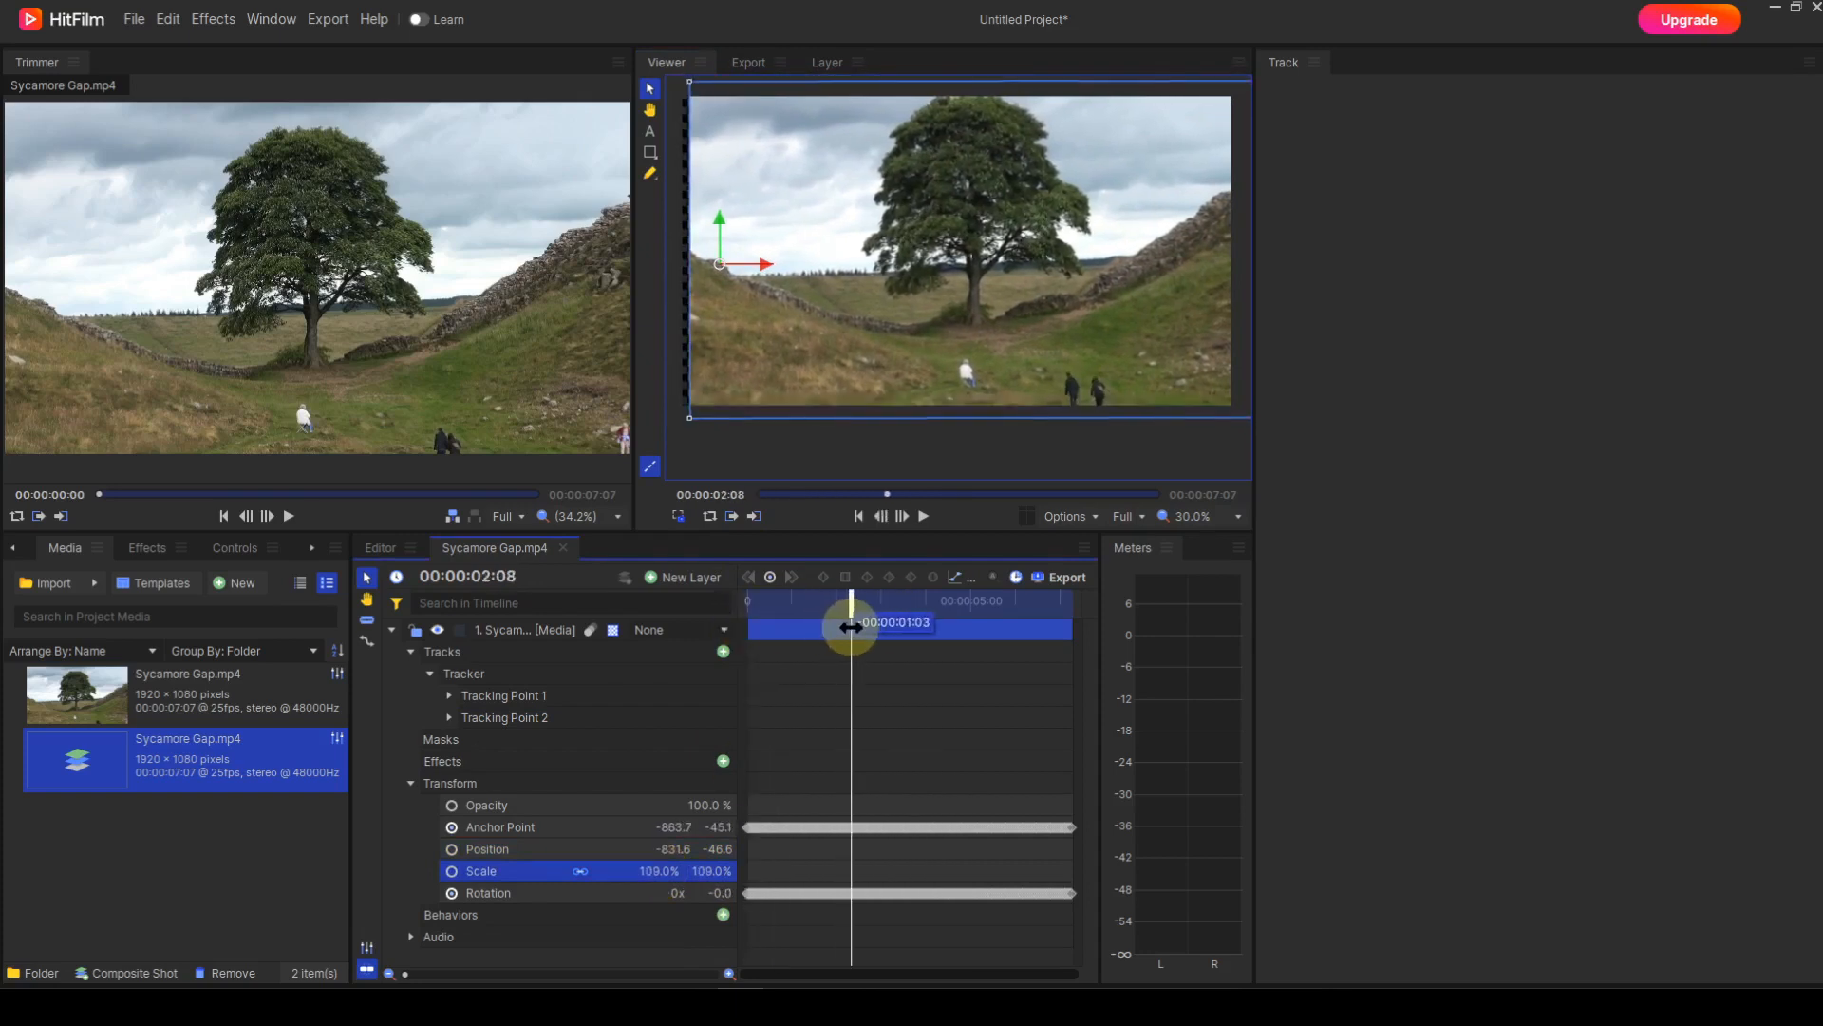
Try layer scales of 104% and 108%, repositioning it while checking edges around 00:00:05:00.
left_click_drag(717, 264, 705, 267)
left_click_drag(848, 605, 960, 617)
left_click_drag(703, 268, 711, 515)
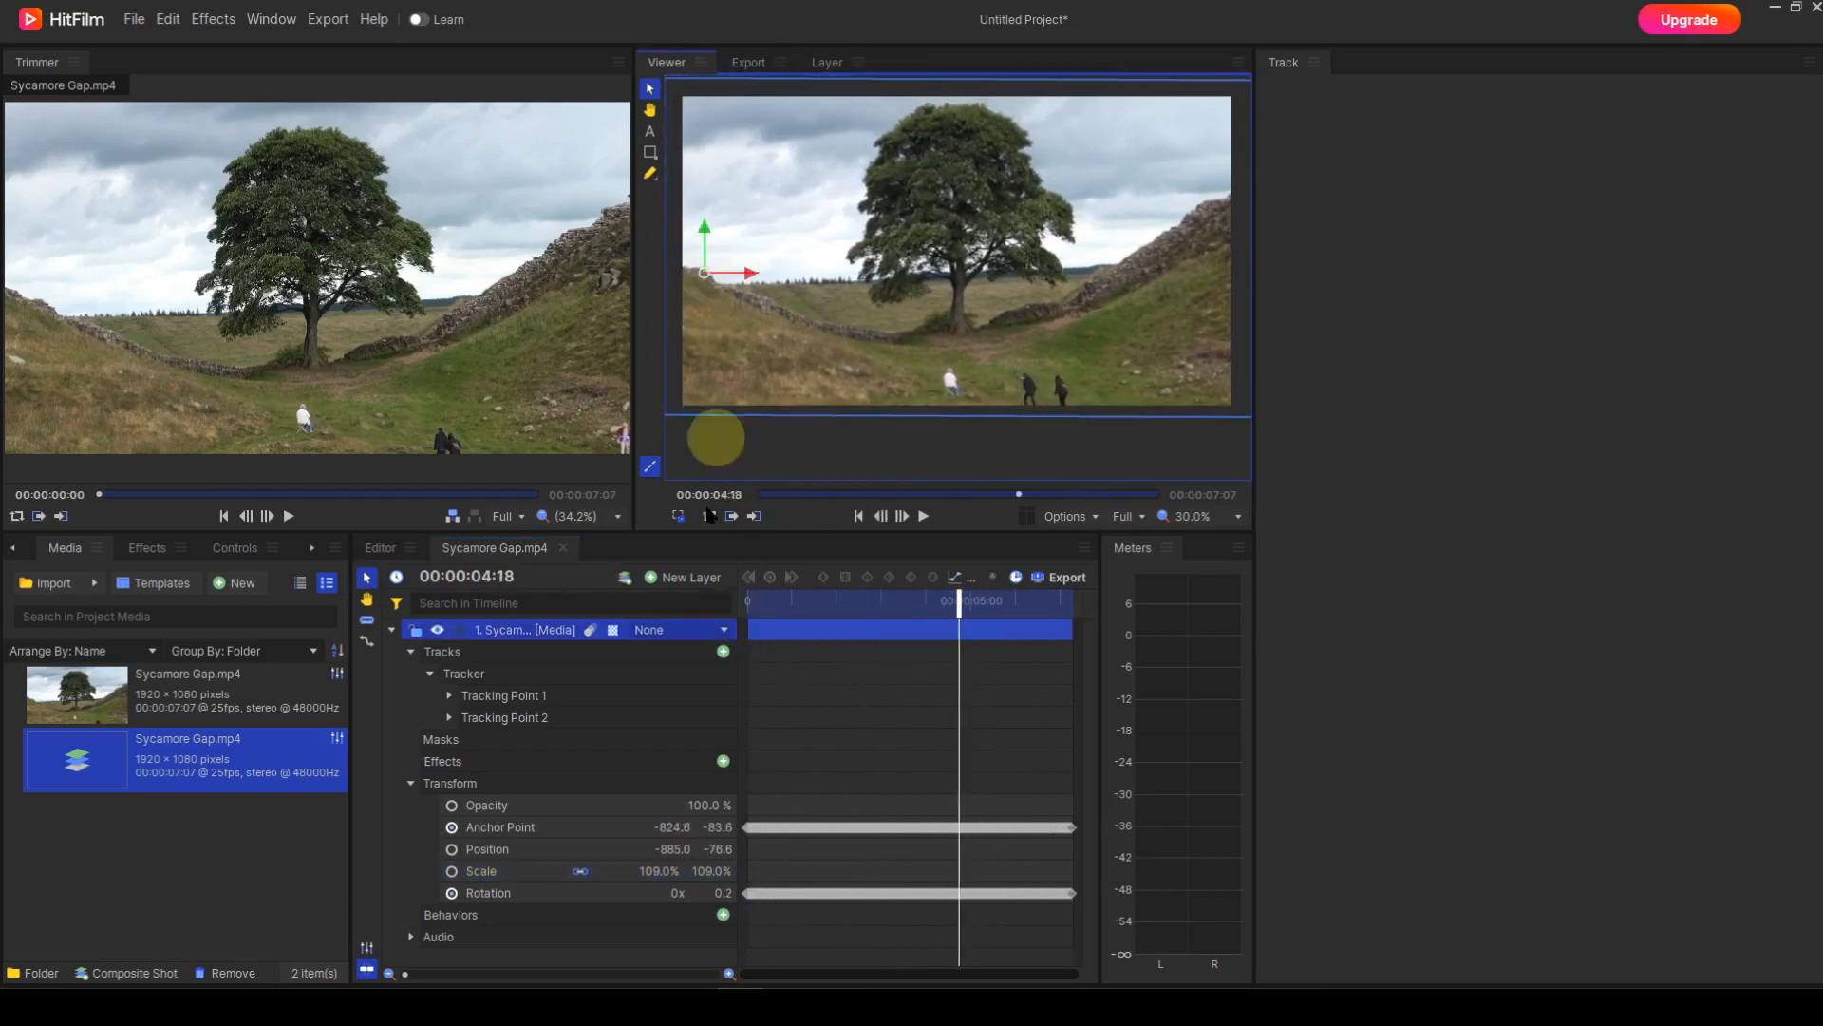
left_click_drag(664, 870, 658, 870)
left_click_drag(958, 608, 1010, 620)
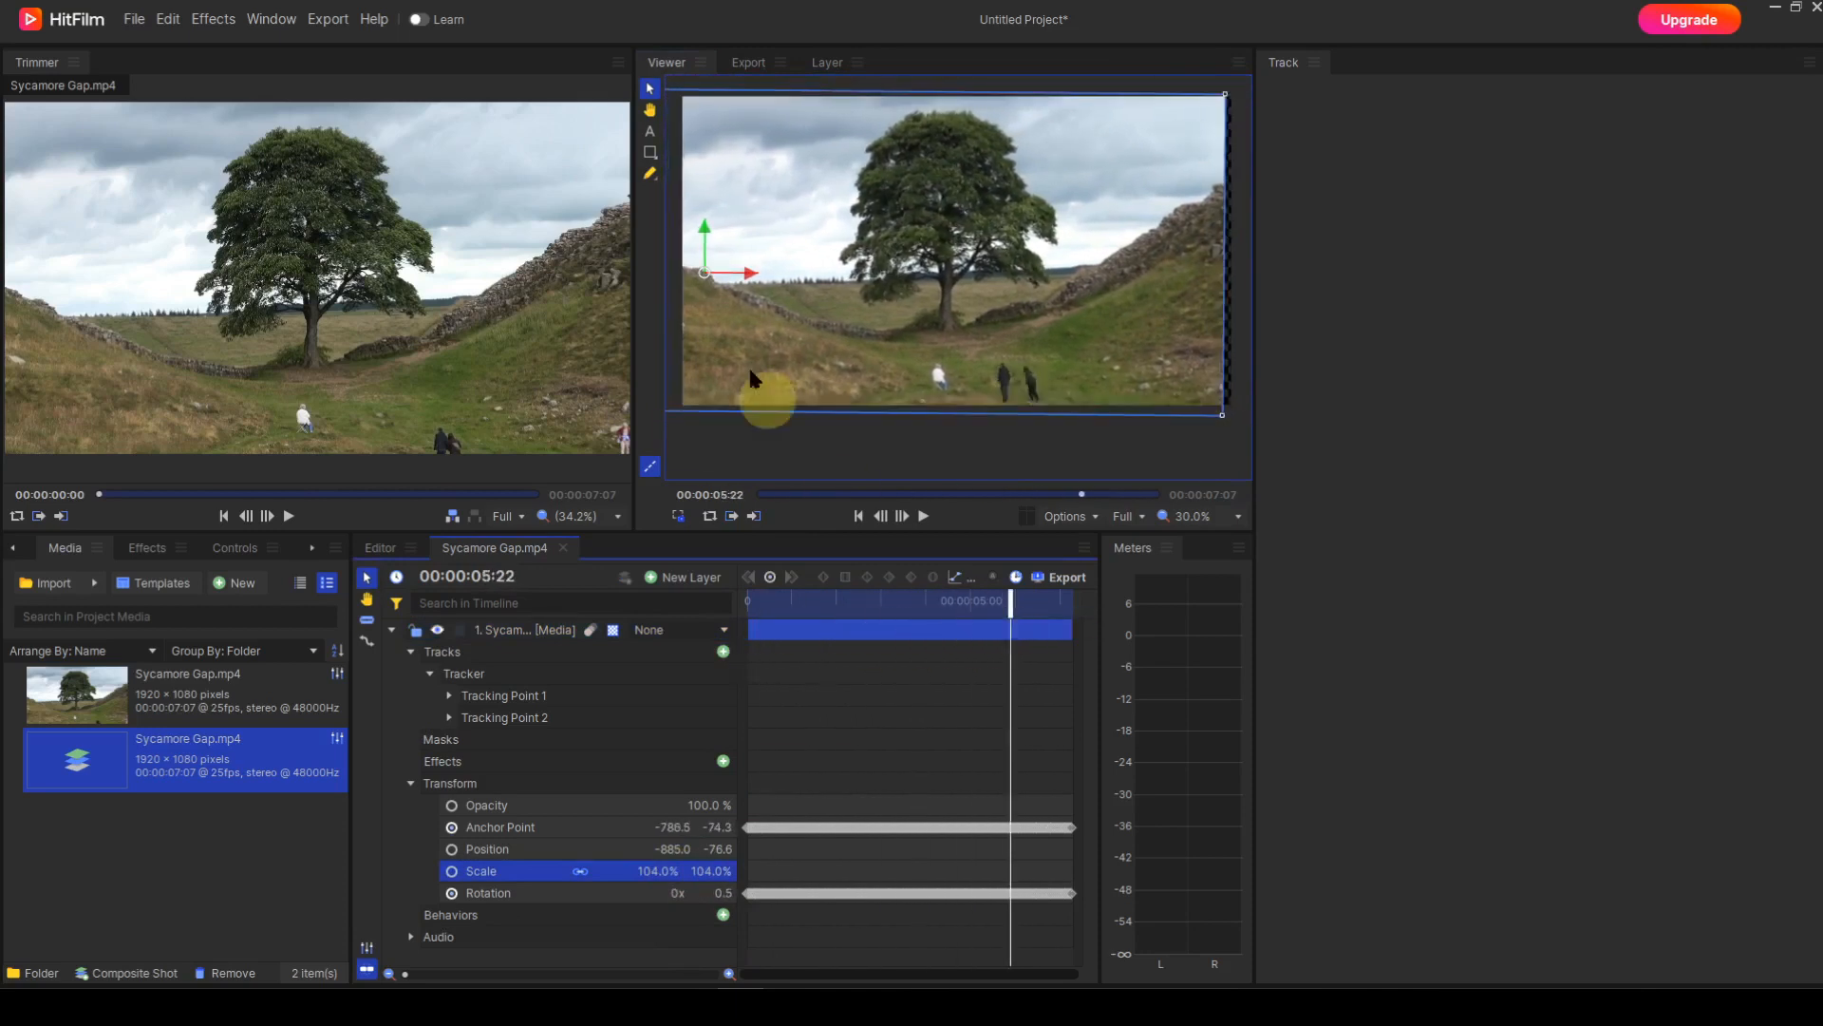
left_click_drag(704, 272, 716, 272)
left_click_drag(1010, 610, 826, 612)
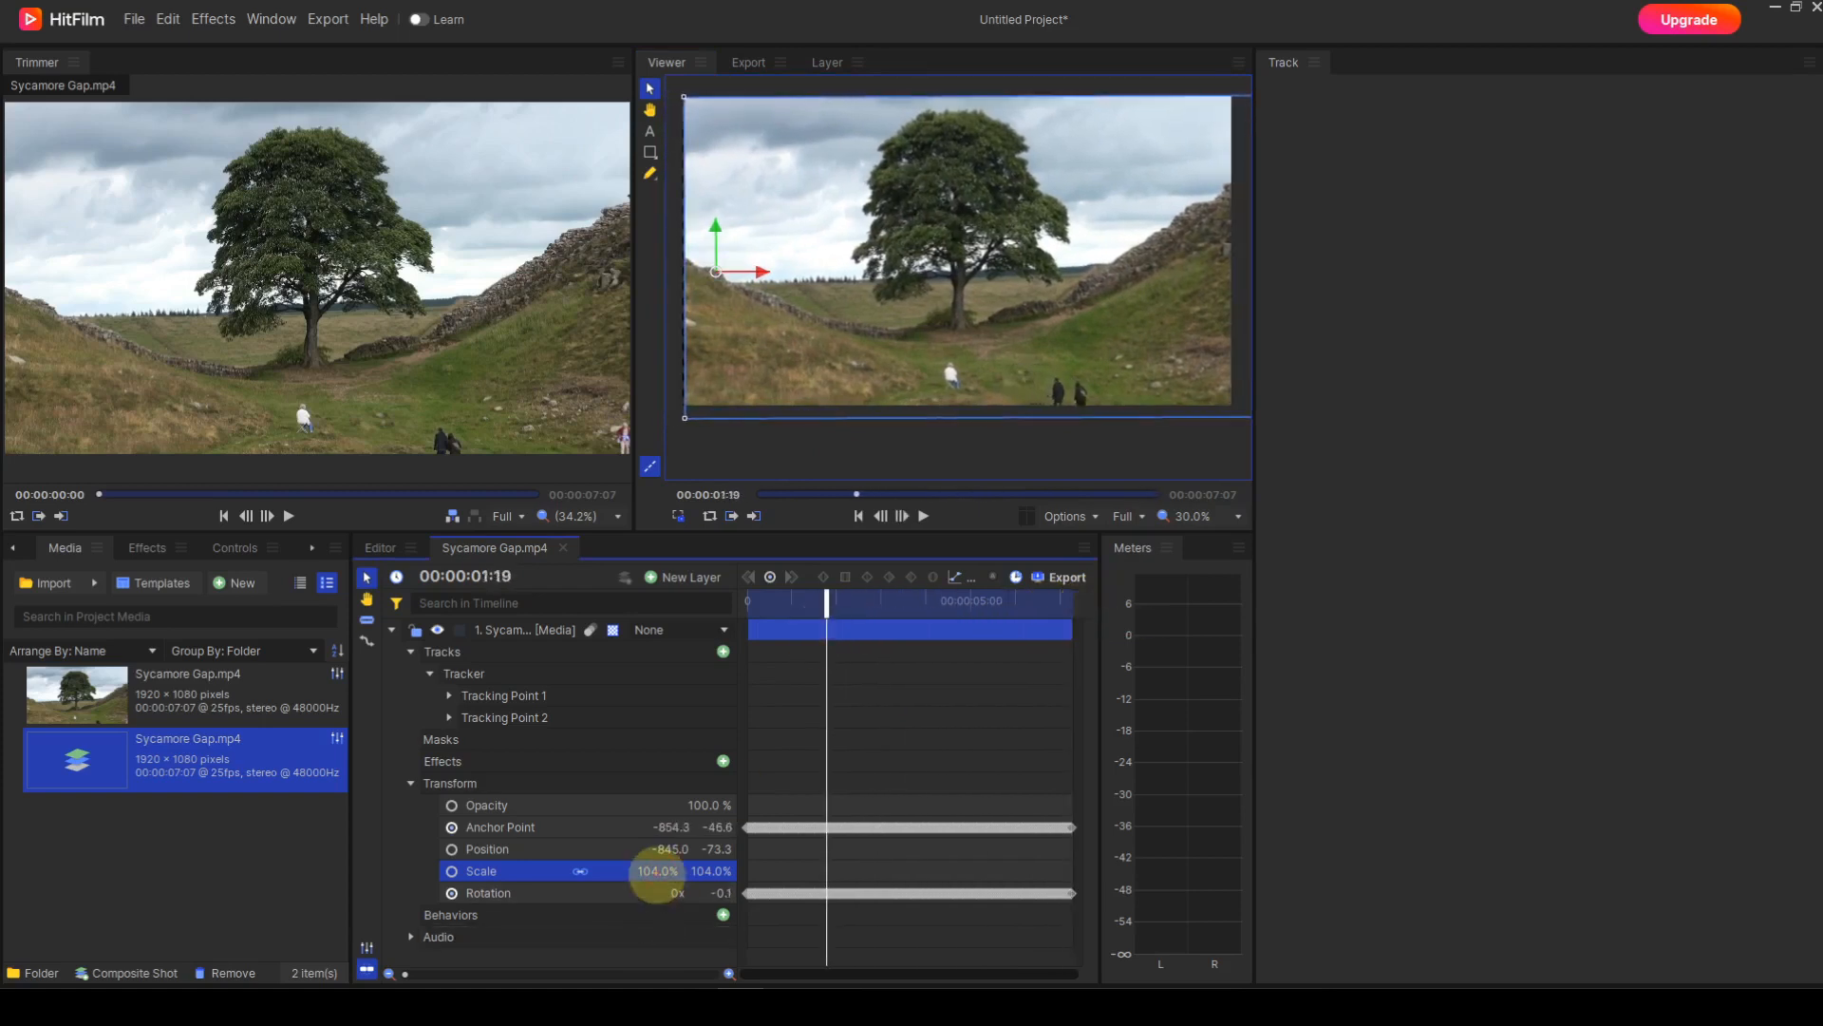
left_click_drag(657, 872, 665, 871)
mouse_move(827, 613)
left_mouse_down()
mouse_move(763, 616)
mouse_move(843, 613)
left_mouse_up()
Settle on 106% scale with Position -878.3, -66.6, check the edges, and return to the start.
left_click(716, 274)
left_click_drag(718, 278, 707, 276)
left_click_drag(842, 613, 731, 641)
left_click_drag(704, 269, 699, 266)
left_click_drag(757, 598, 668, 876)
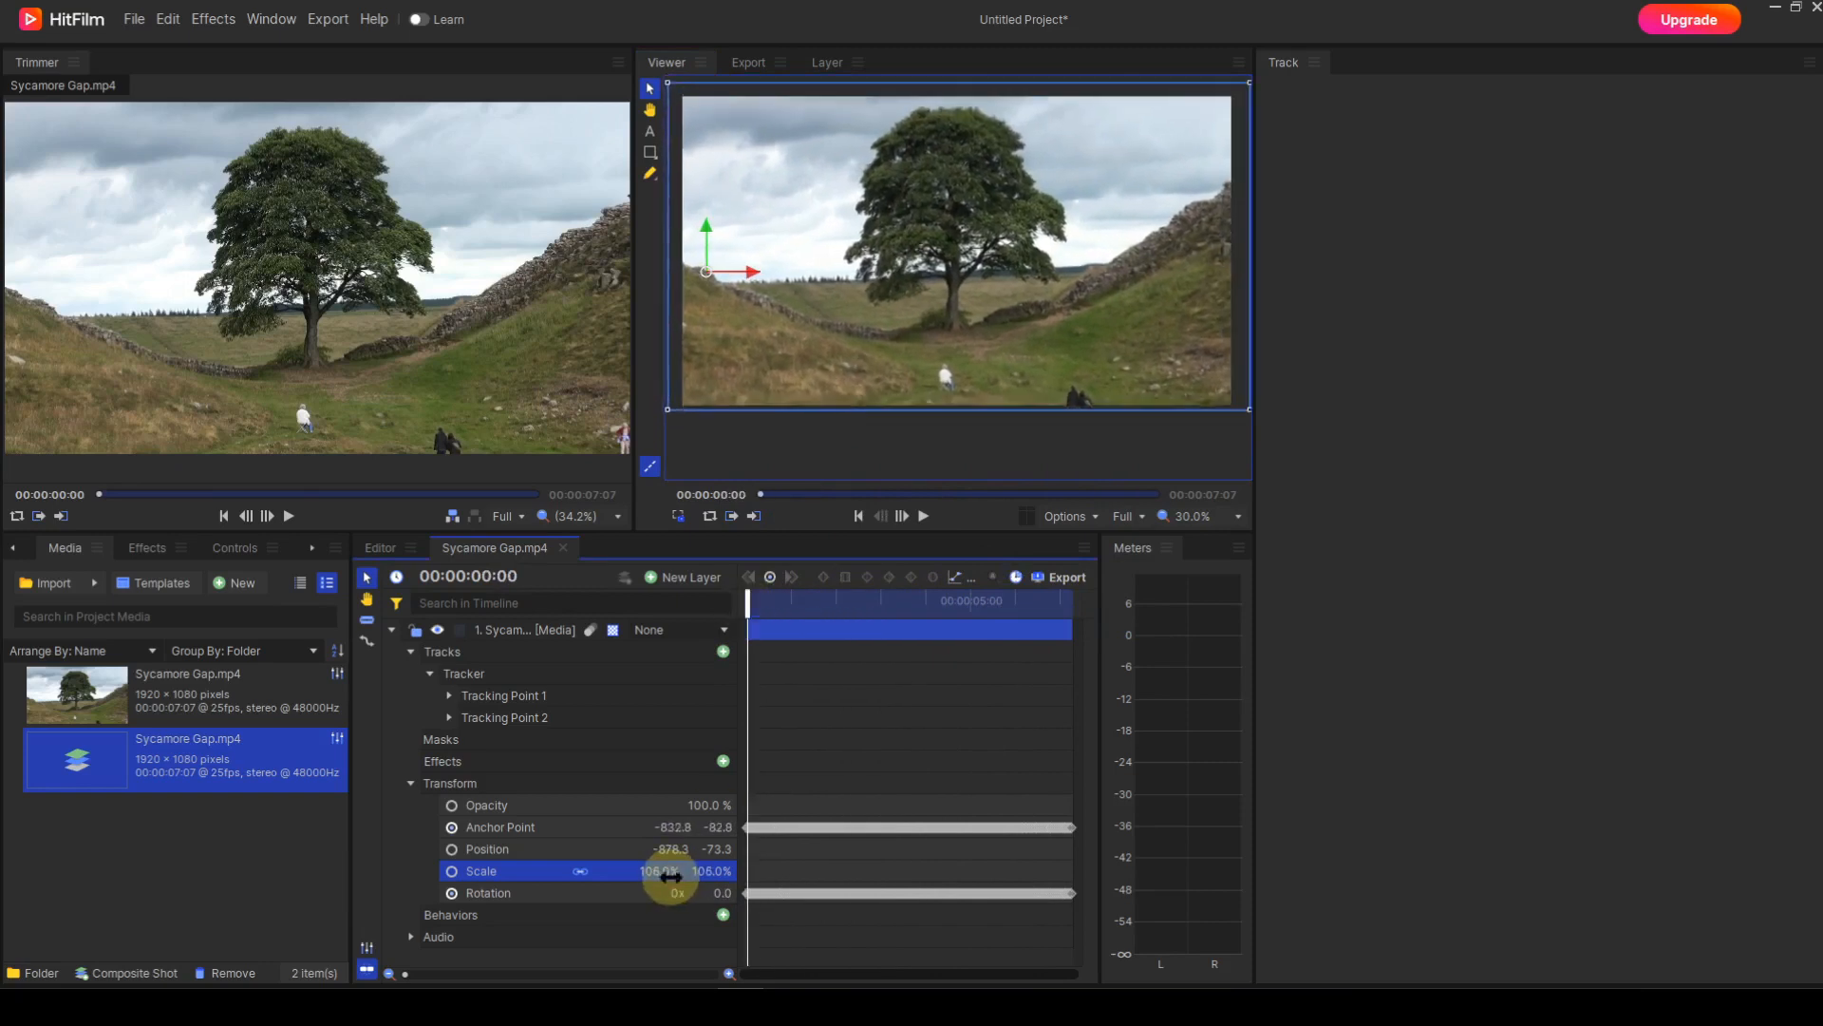
left_click_drag(753, 611, 794, 603)
left_click_drag(703, 241, 703, 222)
left_click_drag(794, 613, 863, 634)
key("Home")
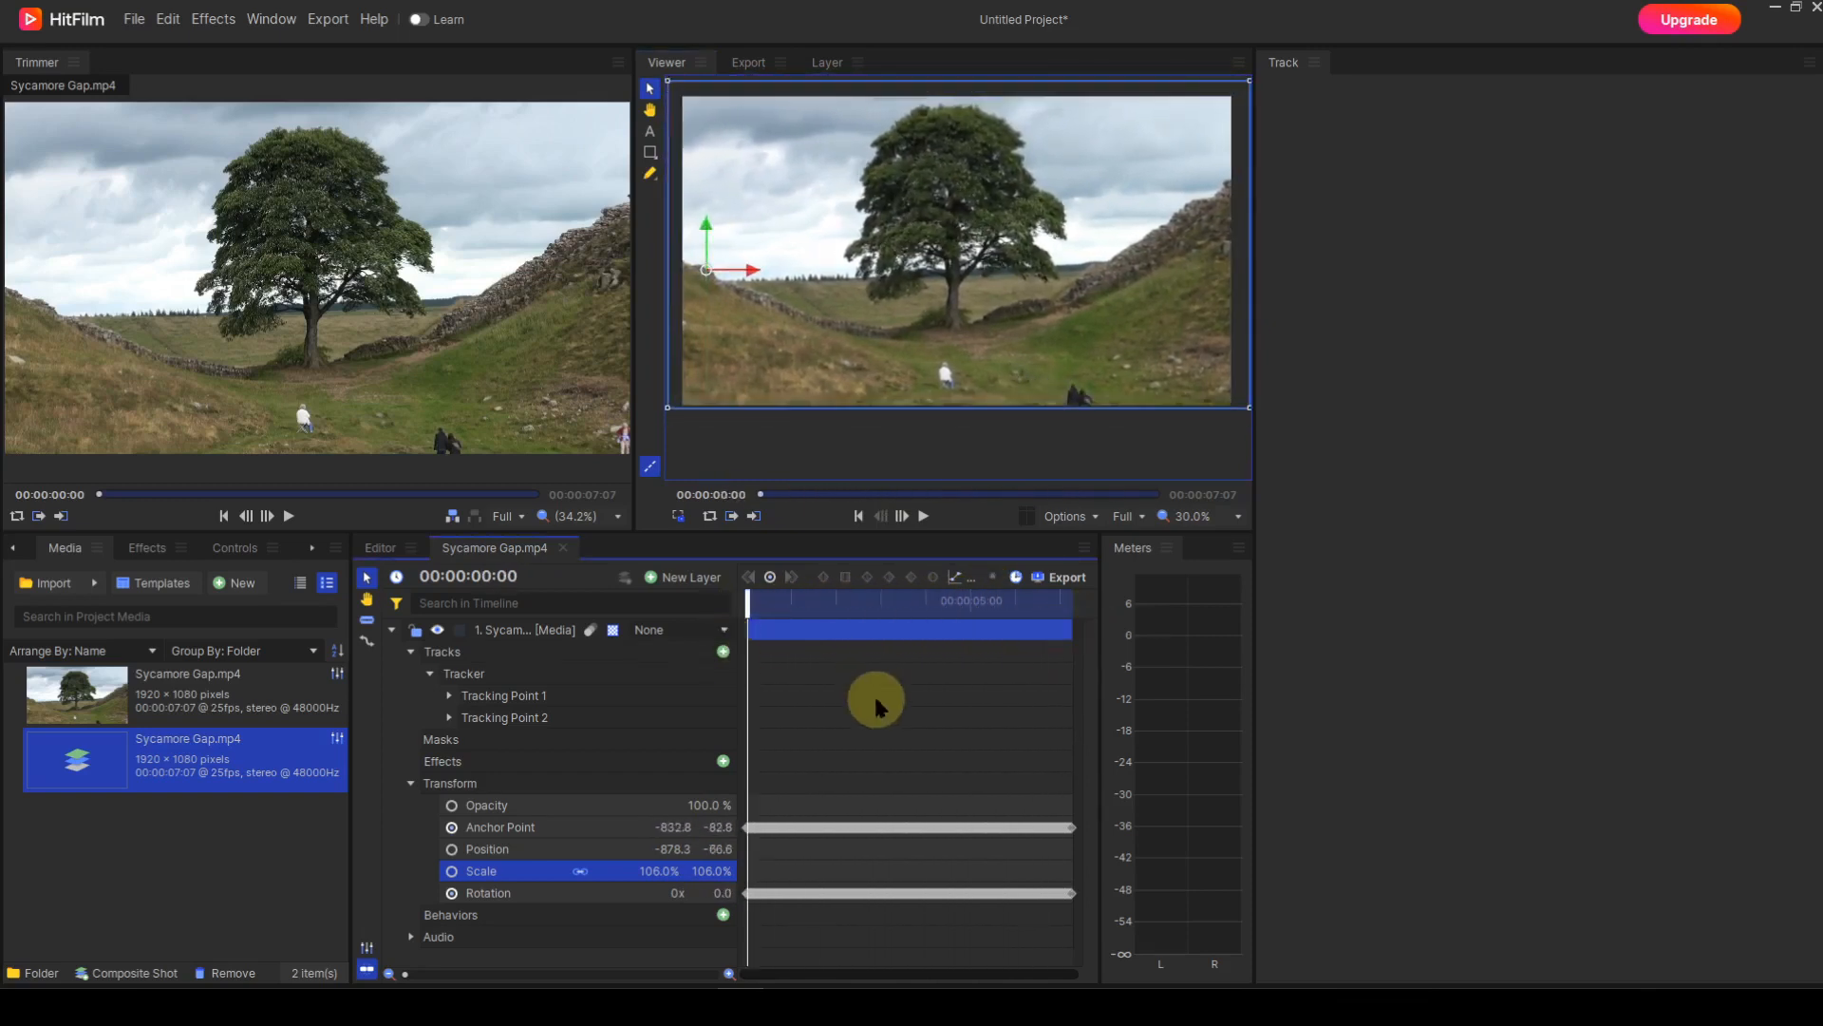
left_click(924, 517)
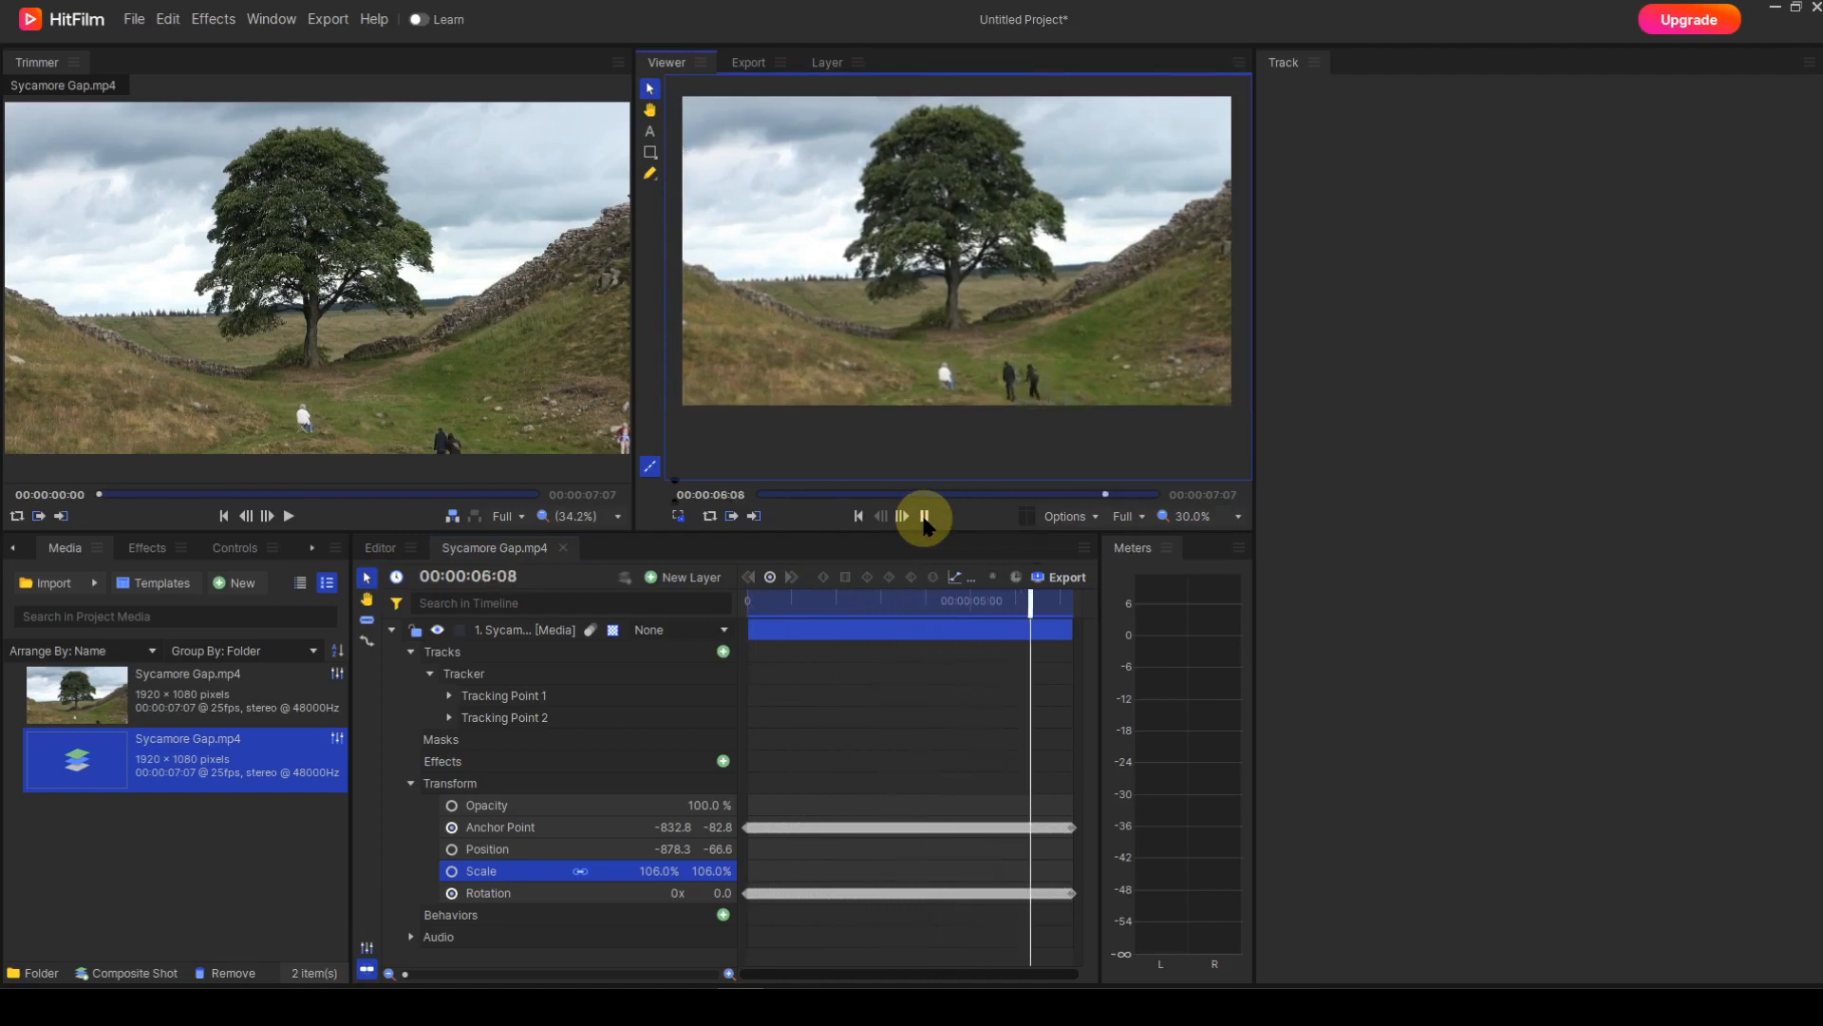
left_click(859, 515)
left_click(923, 515)
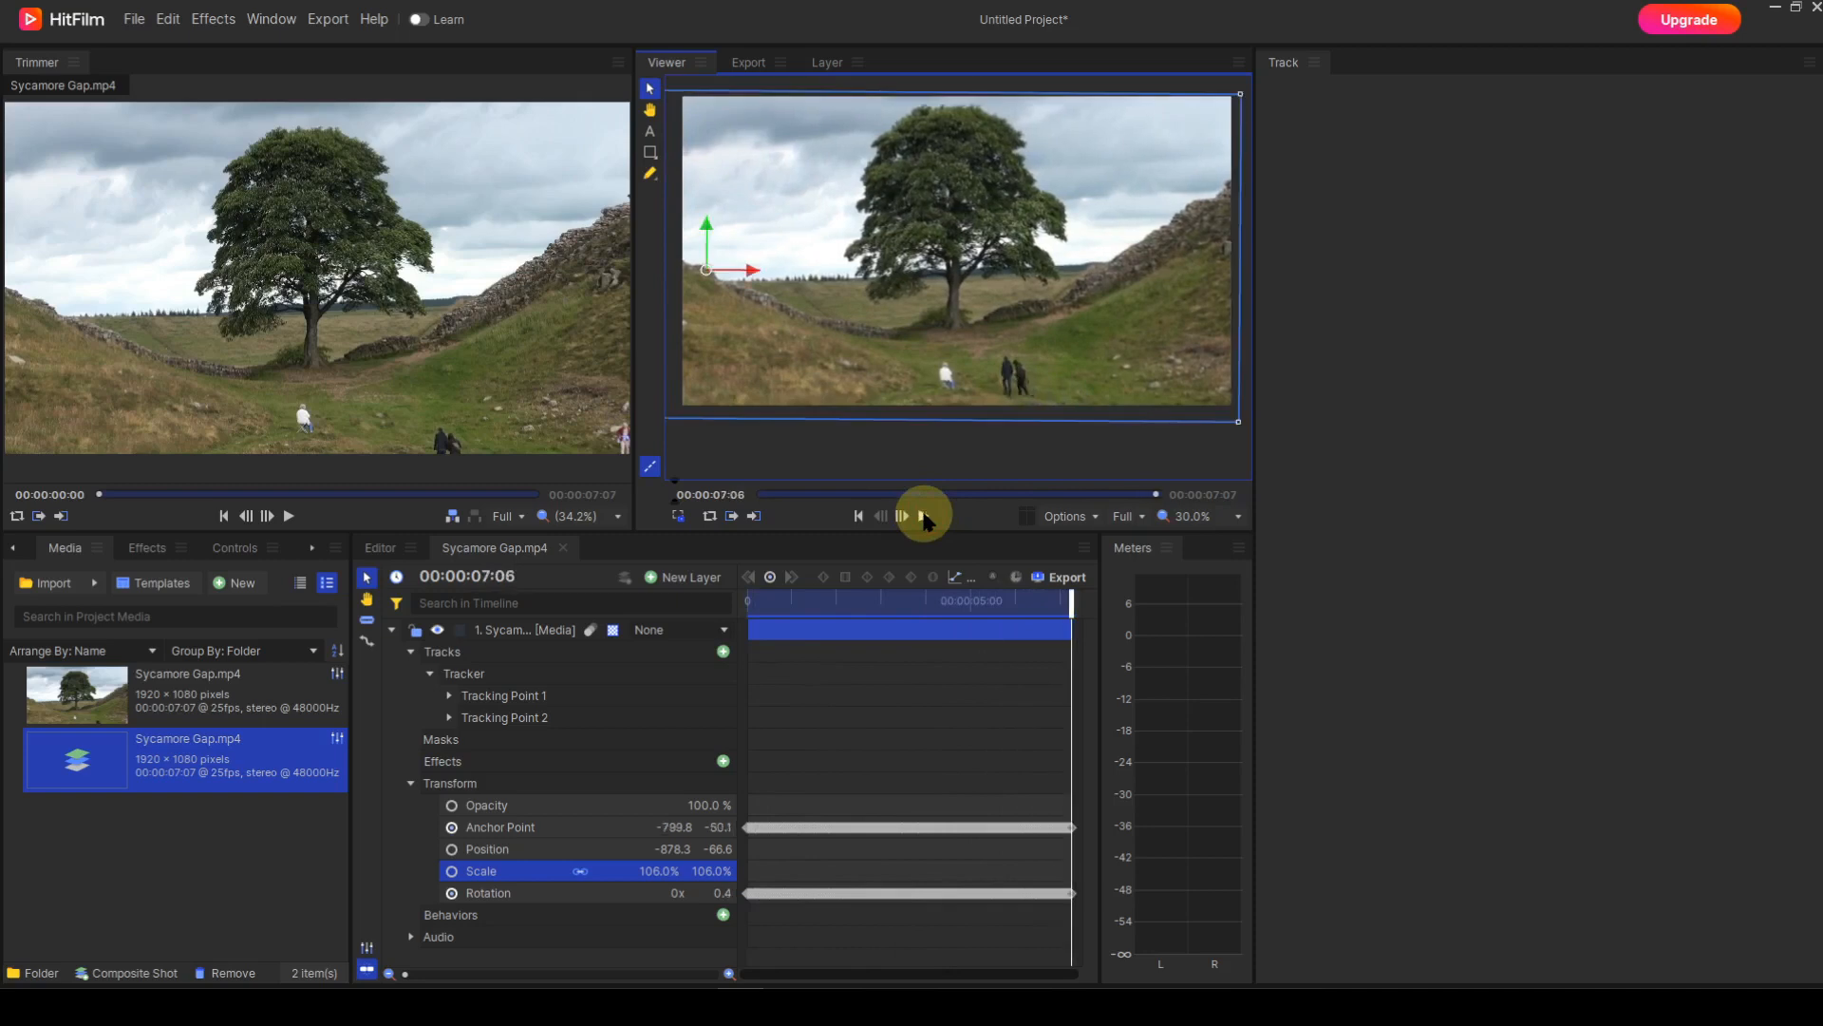
left_click(858, 516)
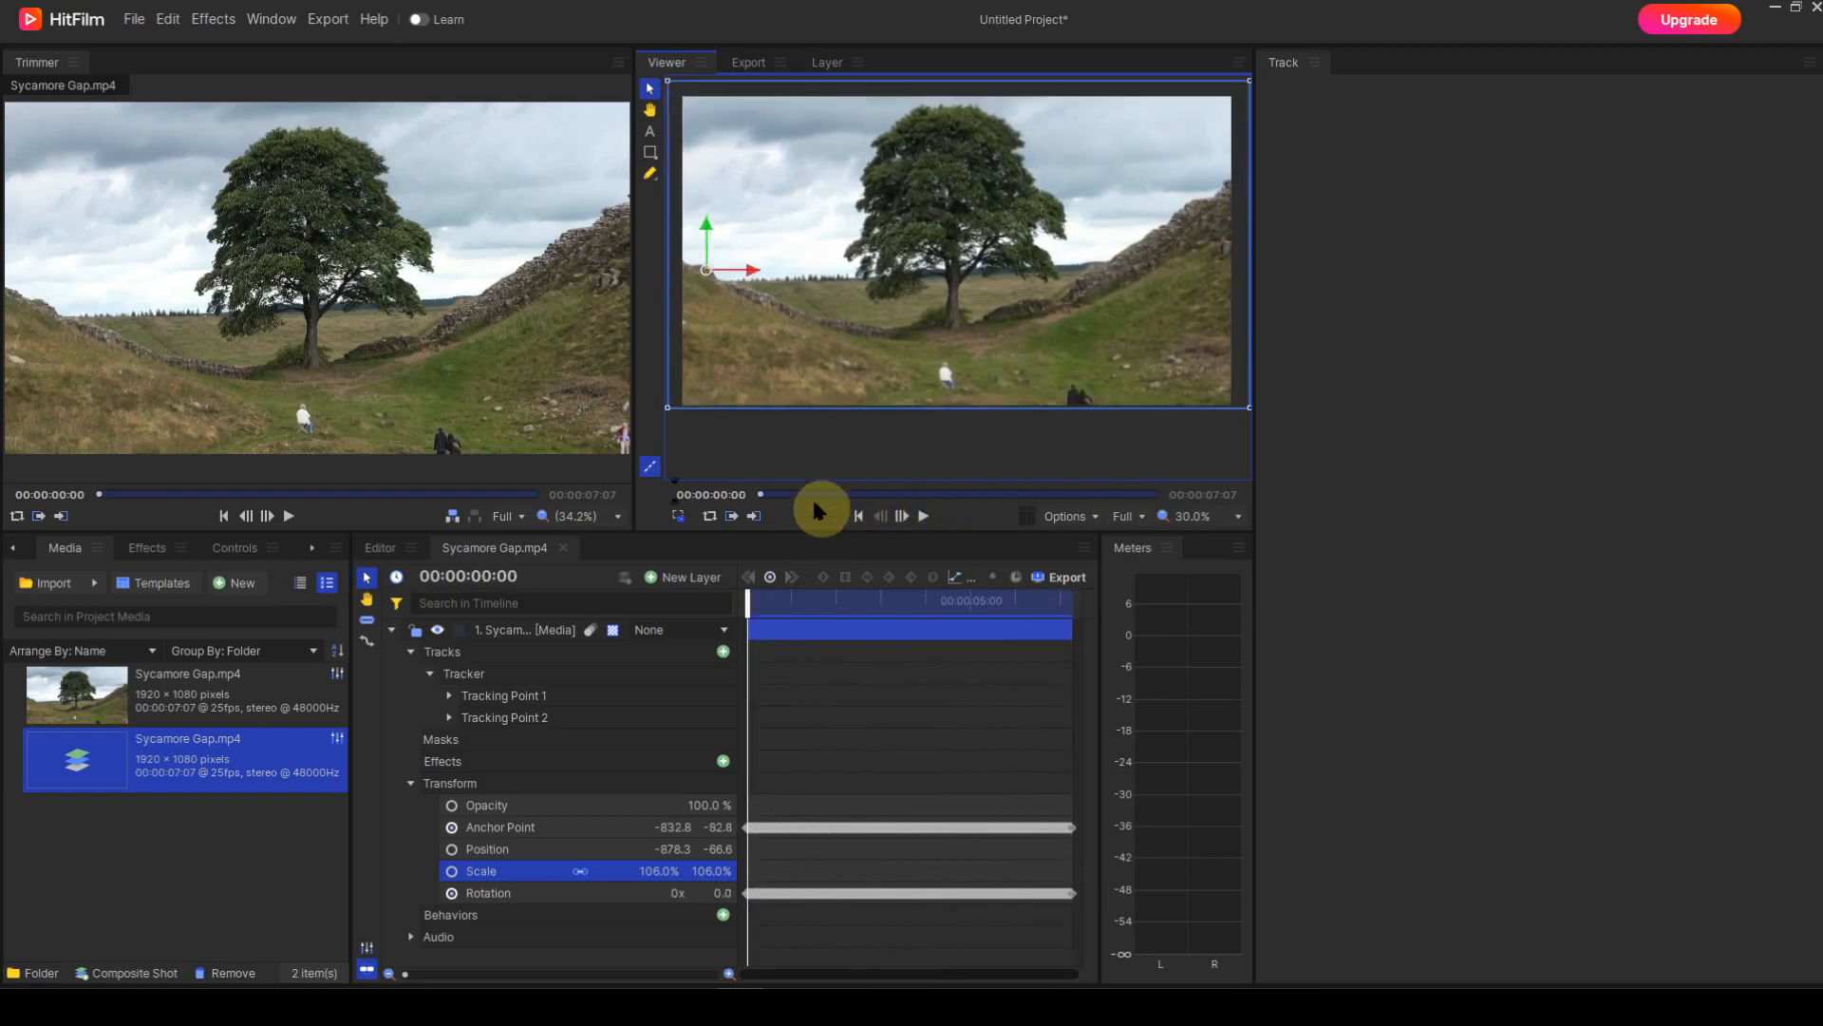
key("h")
left_click_drag(755, 361, 1081, 356)
key("v")
scroll(911, 439, "up", 5)
key("h")
key("v")
scroll(1078, 355, "up", 1)
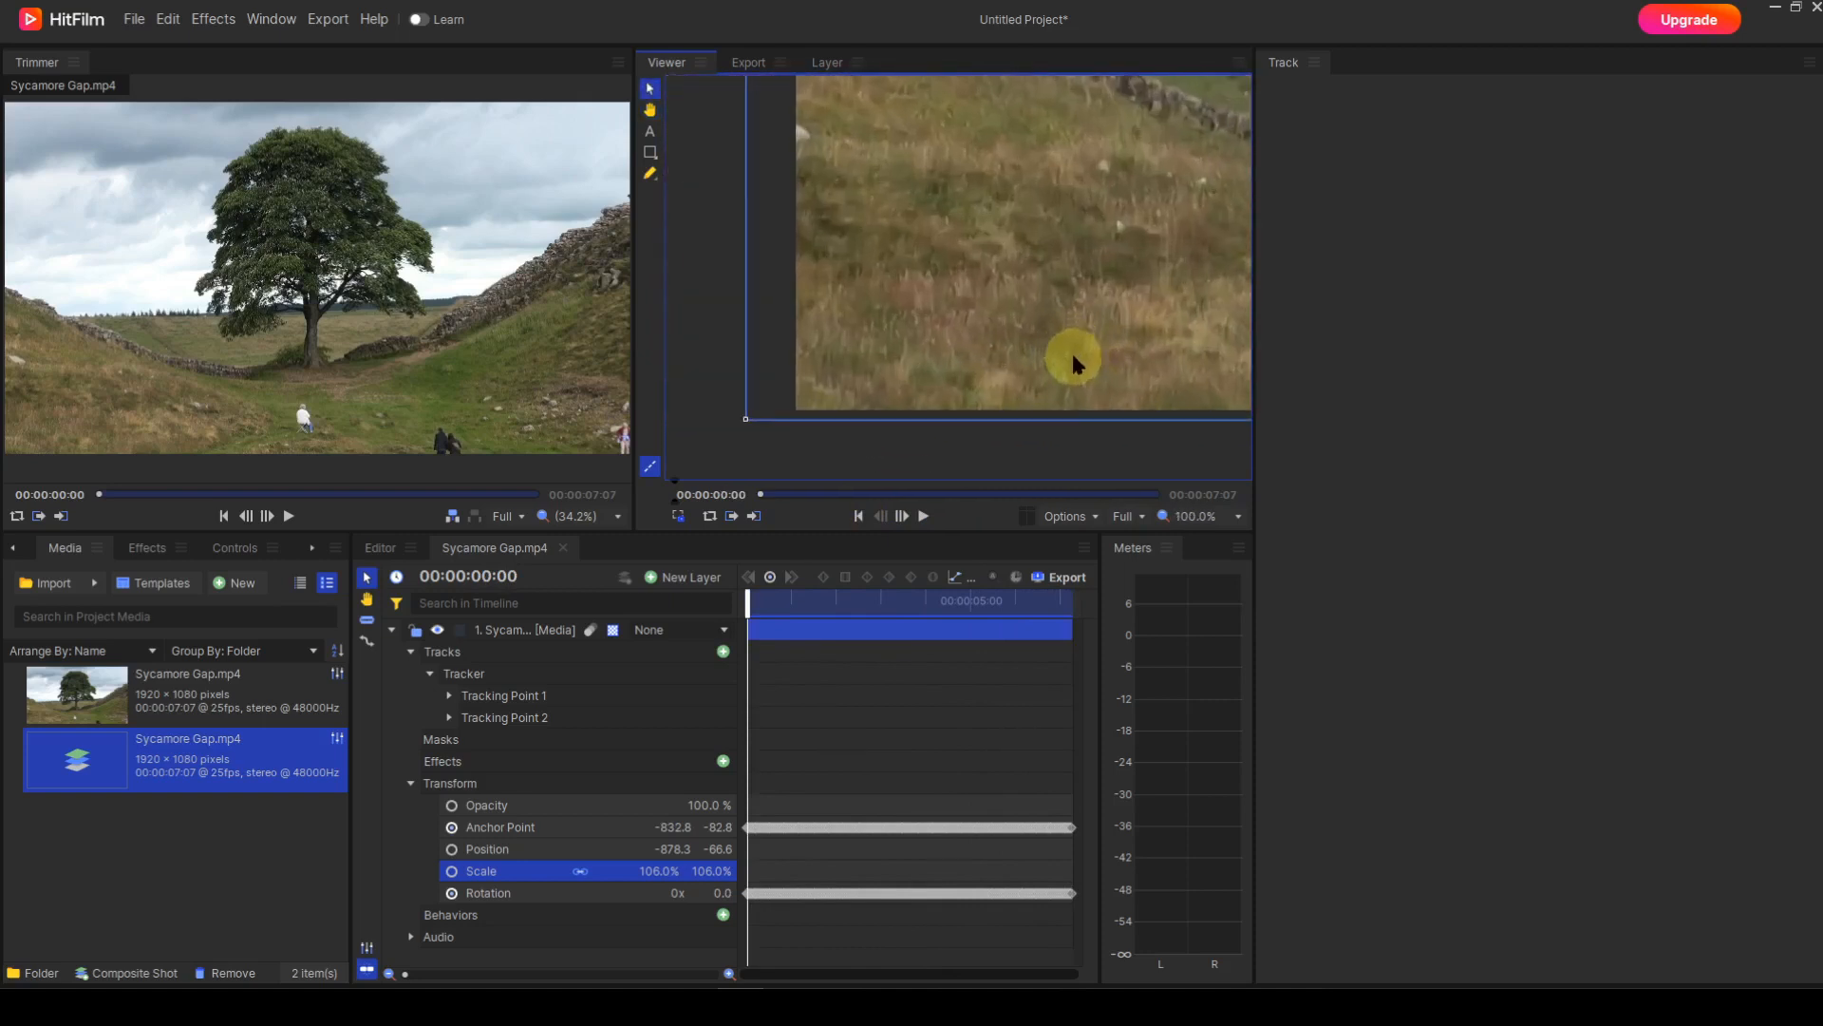
left_click(923, 518)
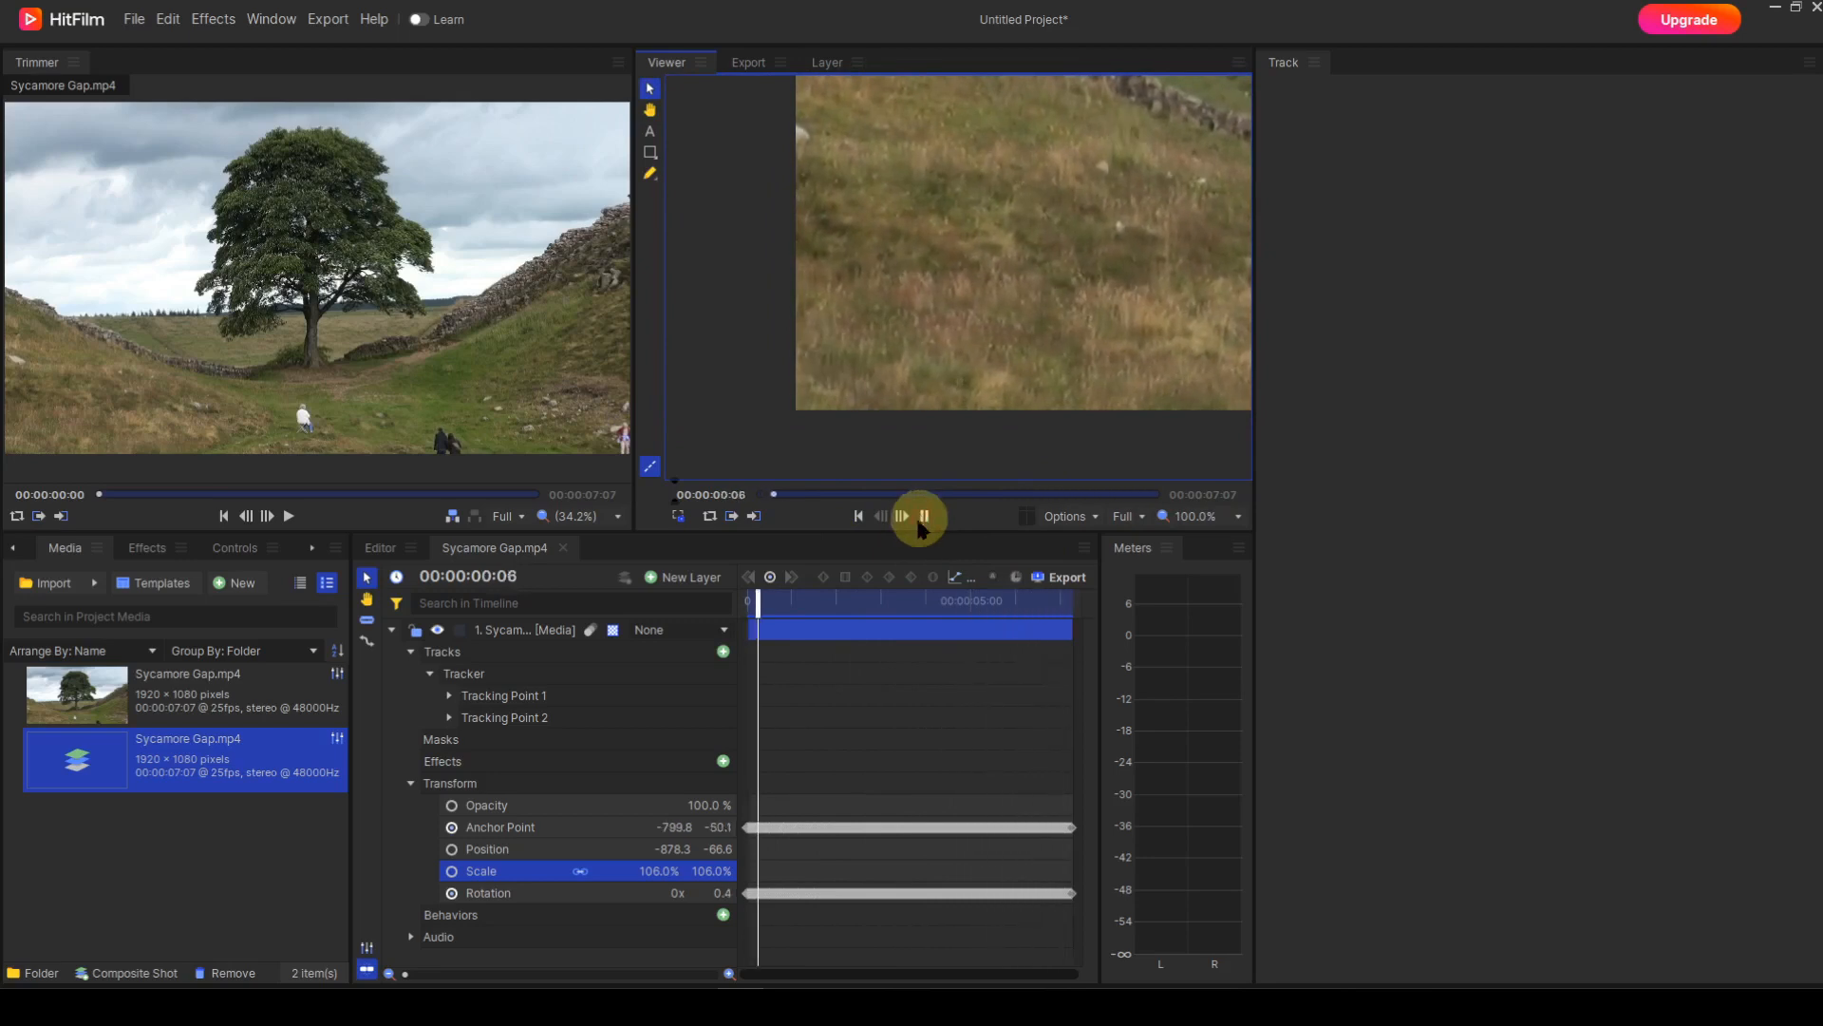
left_click(859, 516)
scroll(995, 305, "down", 4)
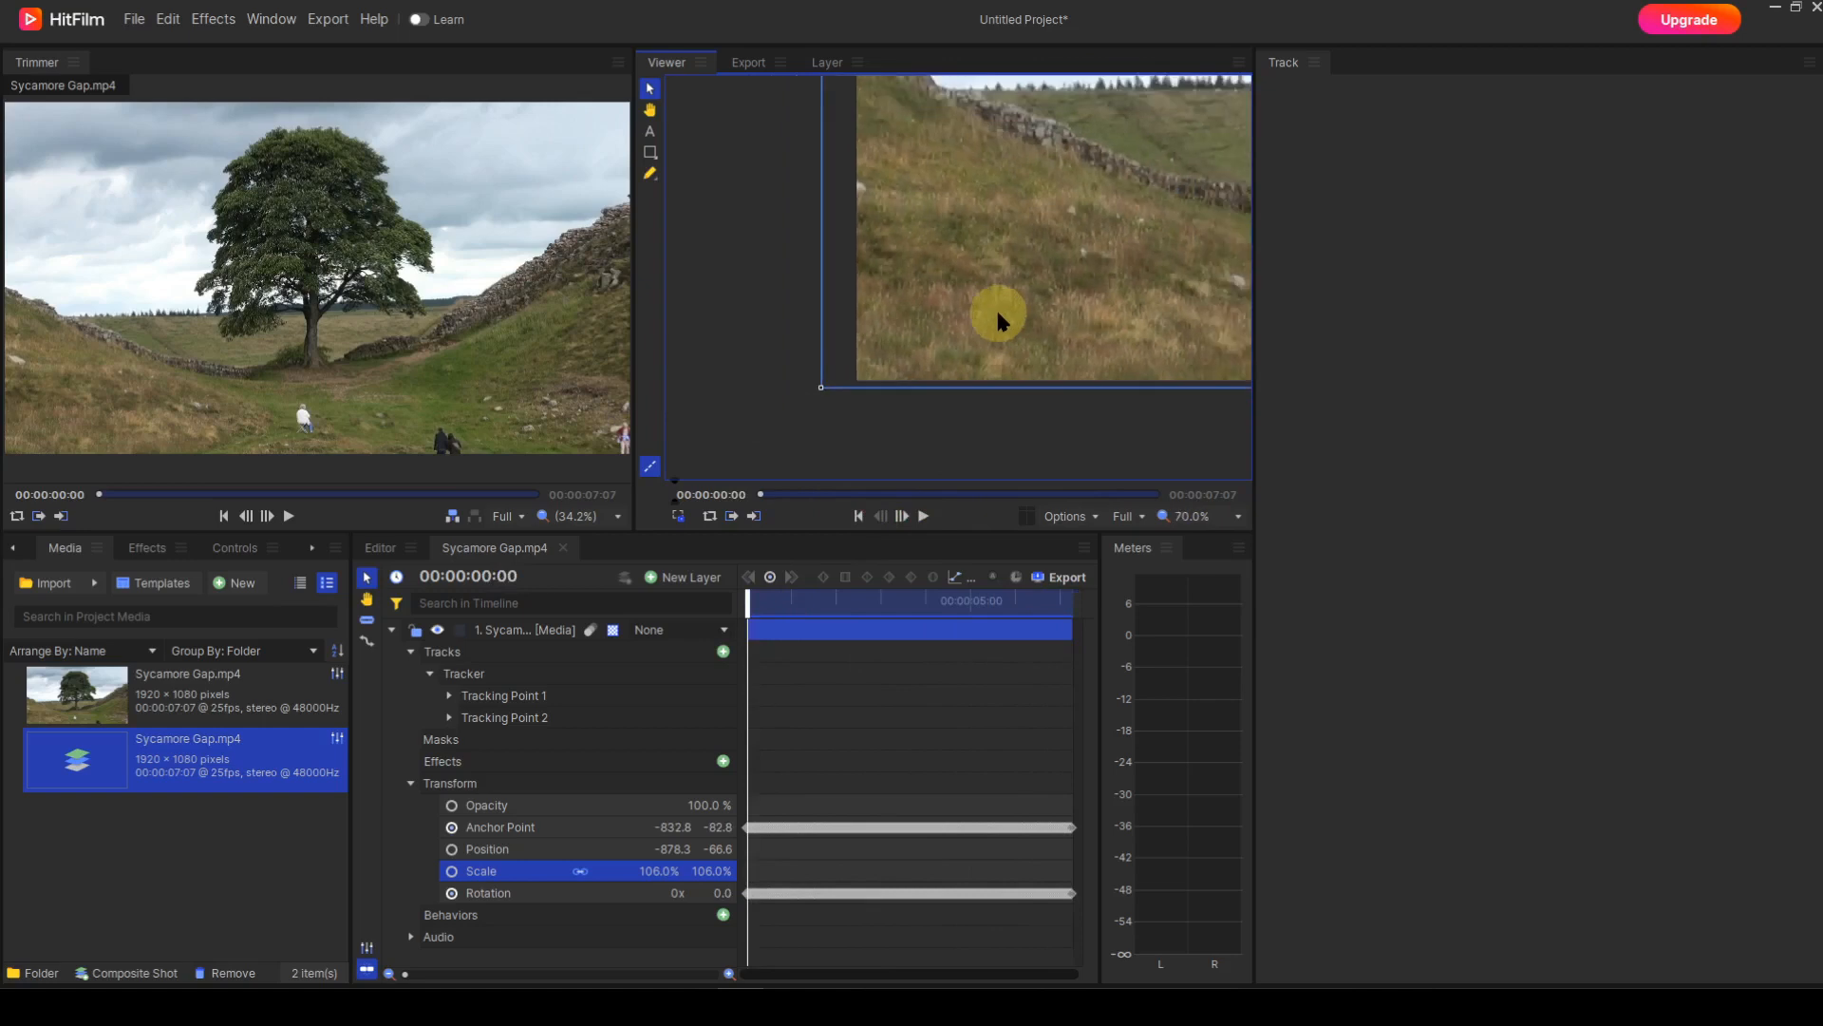
key("h")
left_click_drag(988, 294, 917, 323)
scroll(836, 339, "down", 1)
scroll(902, 329, "down", 2)
key("v")
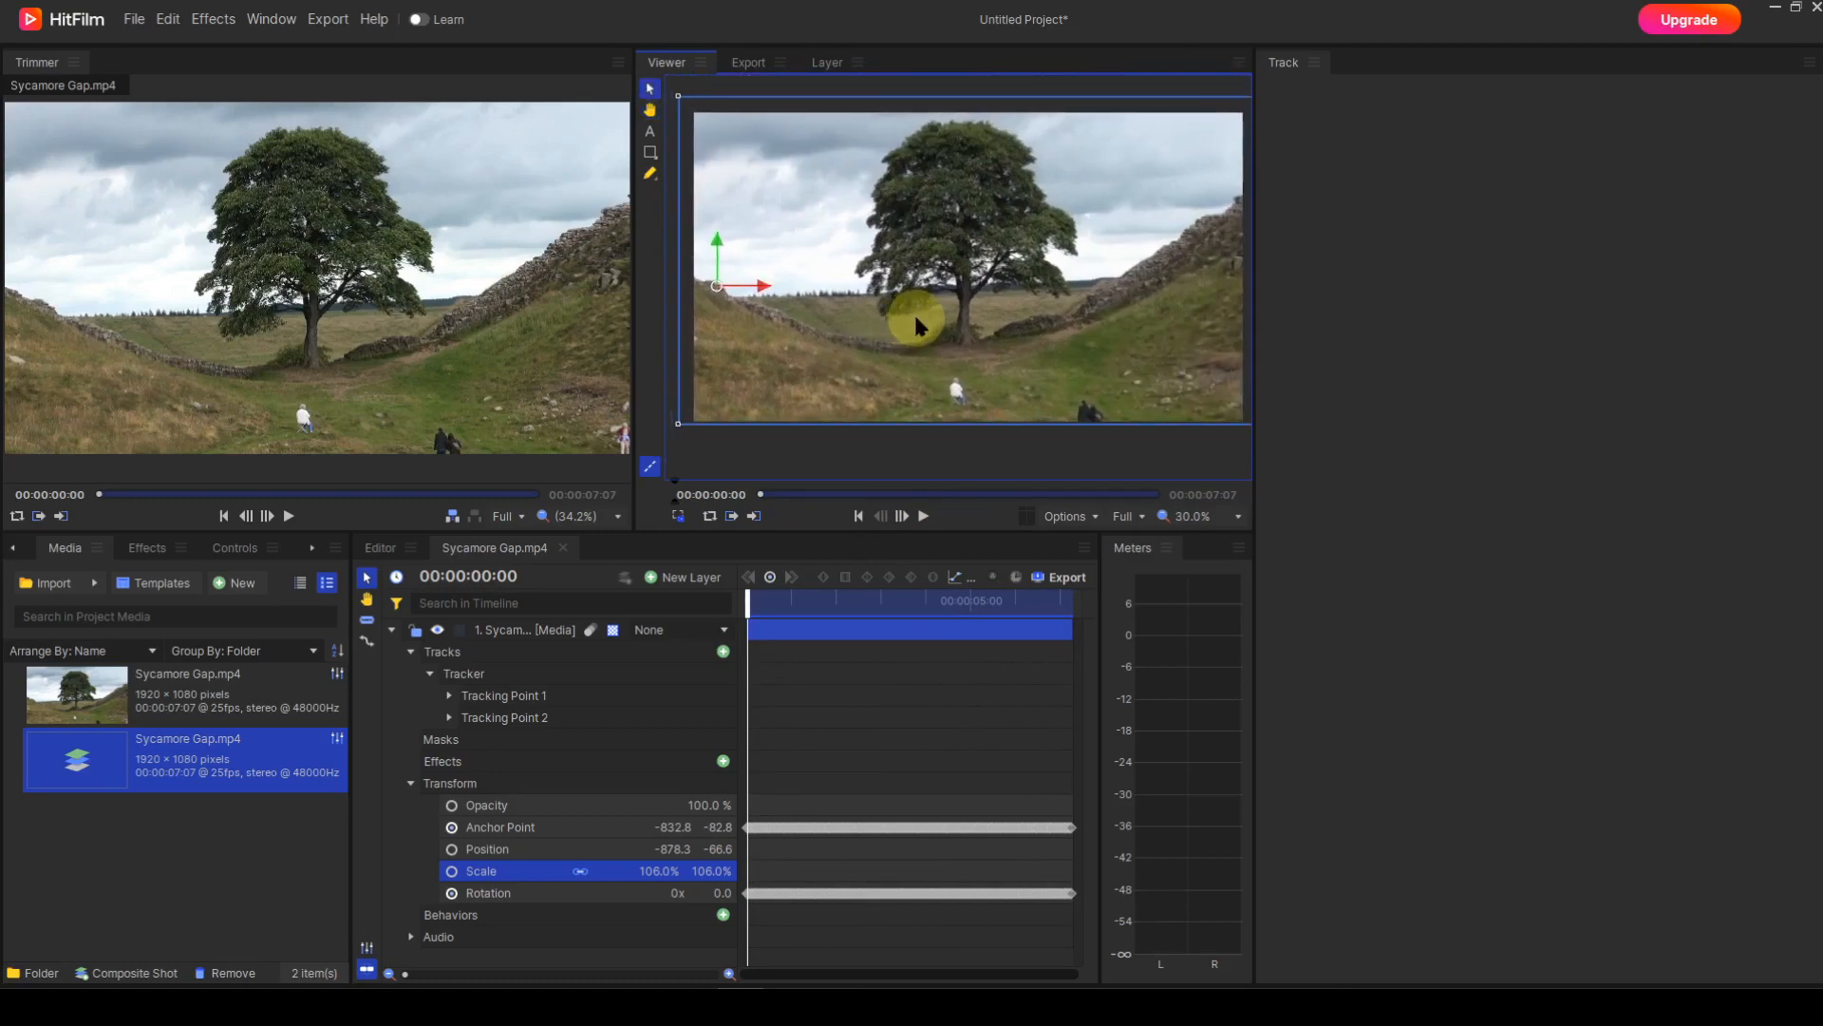